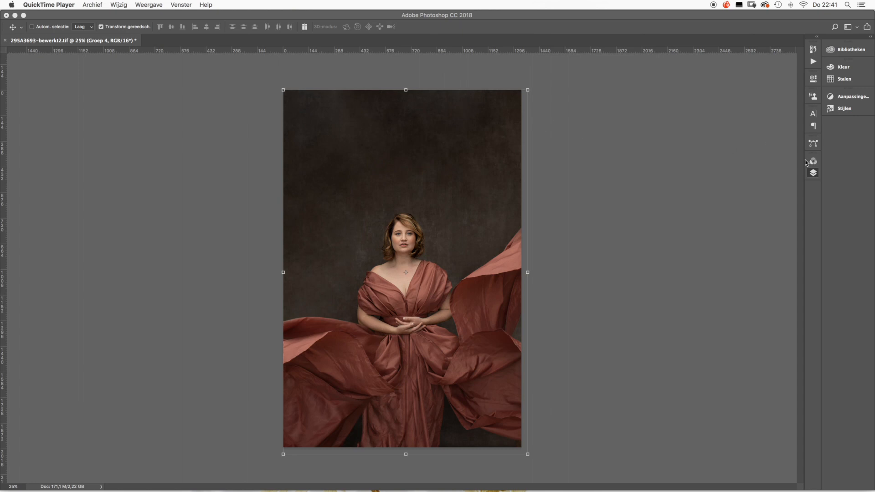
# - Show the layer stack, collapse Groep 3 and Groep 4, and make Groep 3, Groep 4 and Local Dodging & Burning for skin visible
pyautogui.click(814, 174)
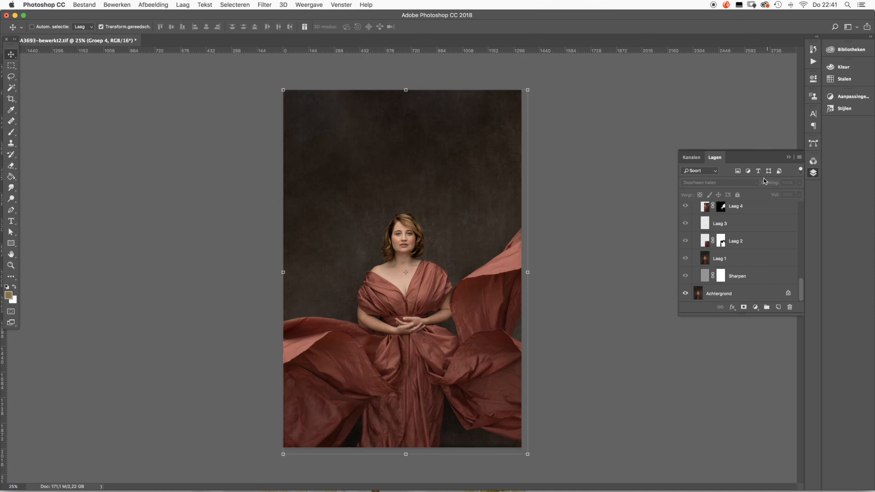
pyautogui.scroll(3, 741, 236)
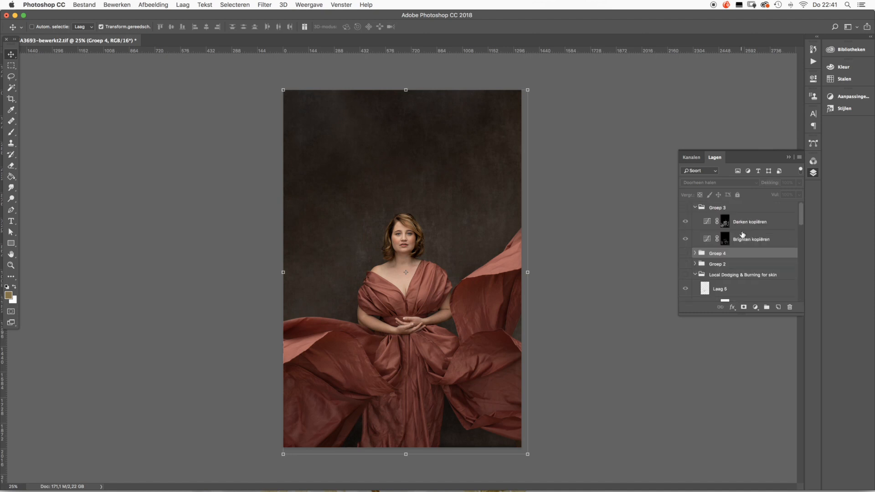
pyautogui.click(694, 208)
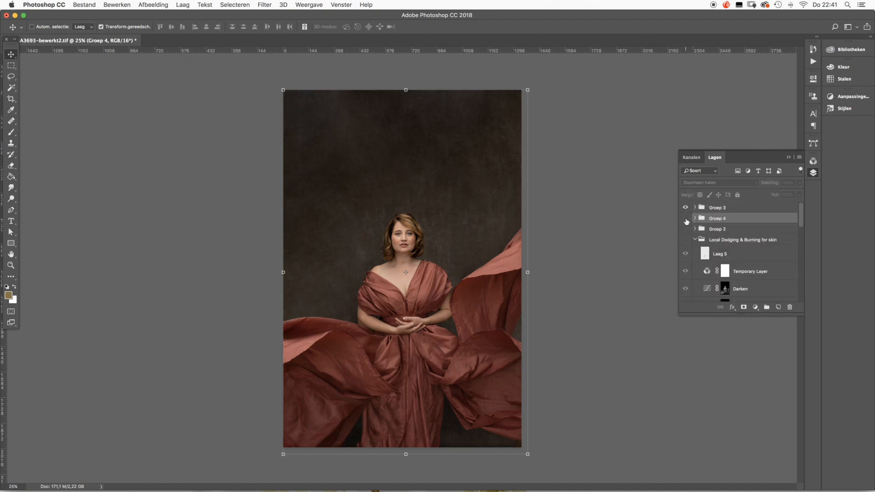
pyautogui.click(685, 239)
pyautogui.click(685, 218)
pyautogui.click(694, 219)
pyautogui.scroll(-5, 690, 221)
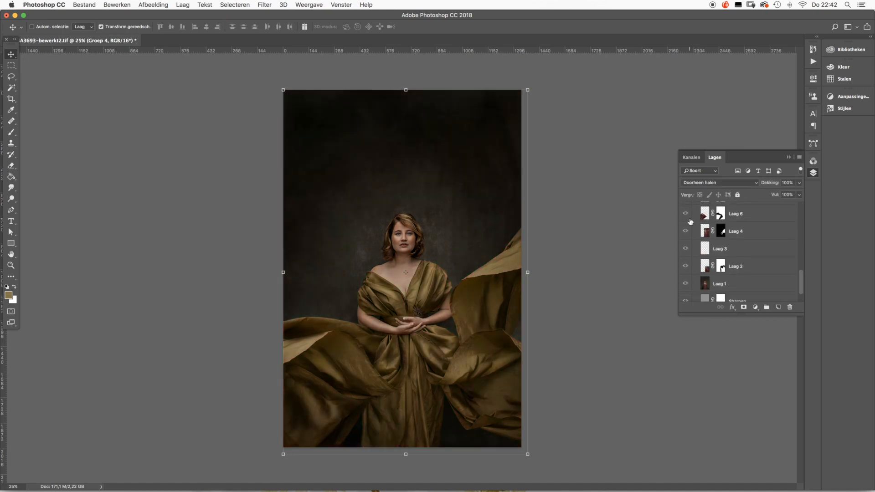
pyautogui.scroll(5, 689, 221)
pyautogui.click(694, 218)
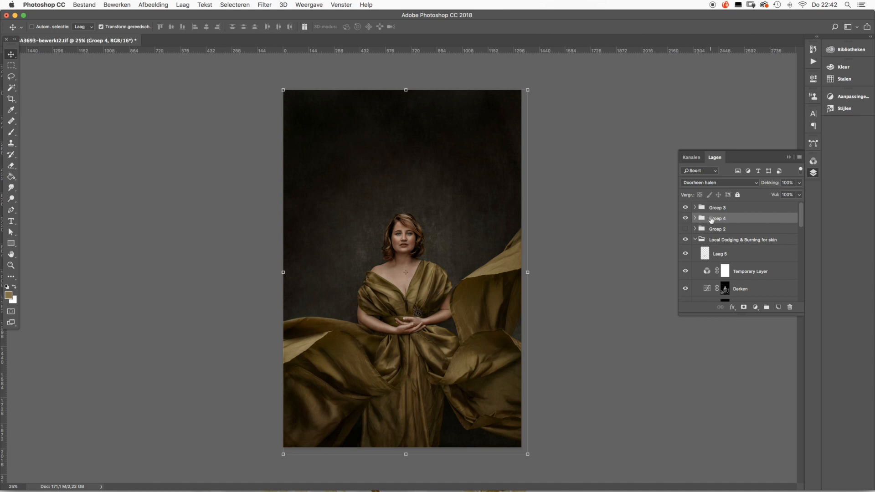
# - Collapse the Local Dodging & Burning, Frequency Separation (16-bit) and Groep 1 groups, making Frequency Separation visible
pyautogui.click(695, 239)
pyautogui.click(695, 250)
pyautogui.click(685, 250)
pyautogui.click(685, 278)
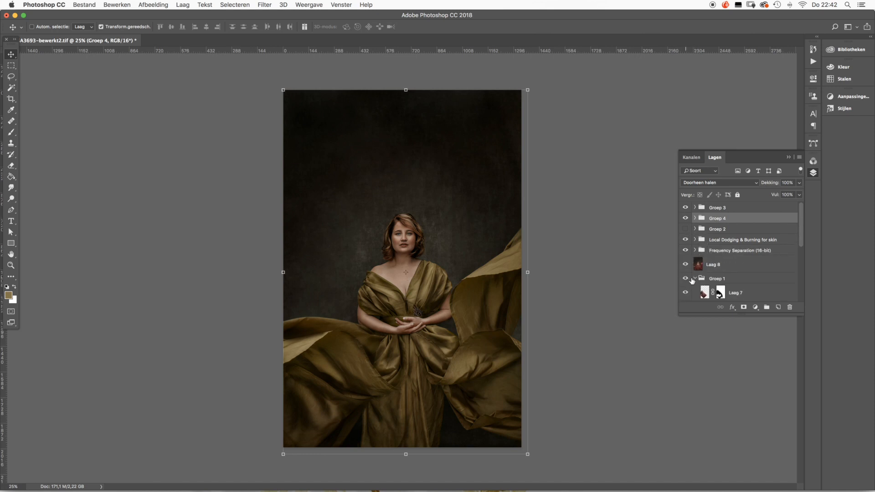
pyautogui.click(695, 278)
pyautogui.click(694, 278)
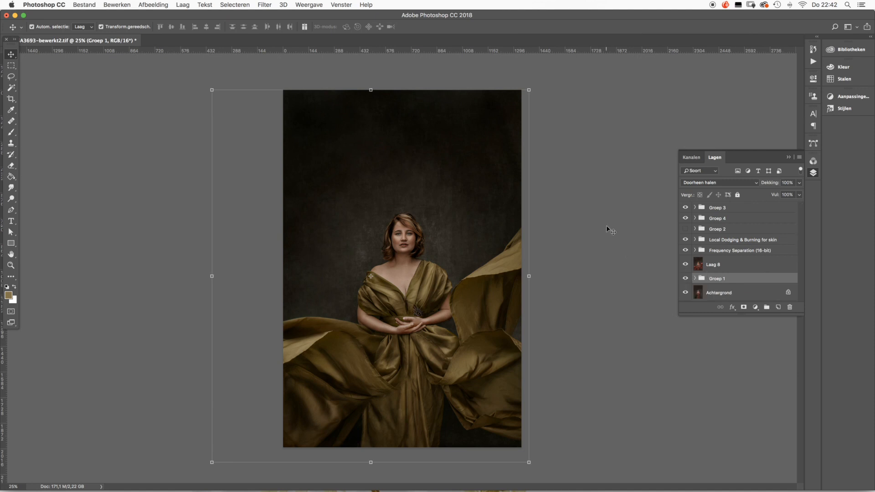
# - Examine the finished portrait up close, including the face and the dress details
pyautogui.press('super+0')
pyautogui.press('super+plus')
pyautogui.press('super+plus')
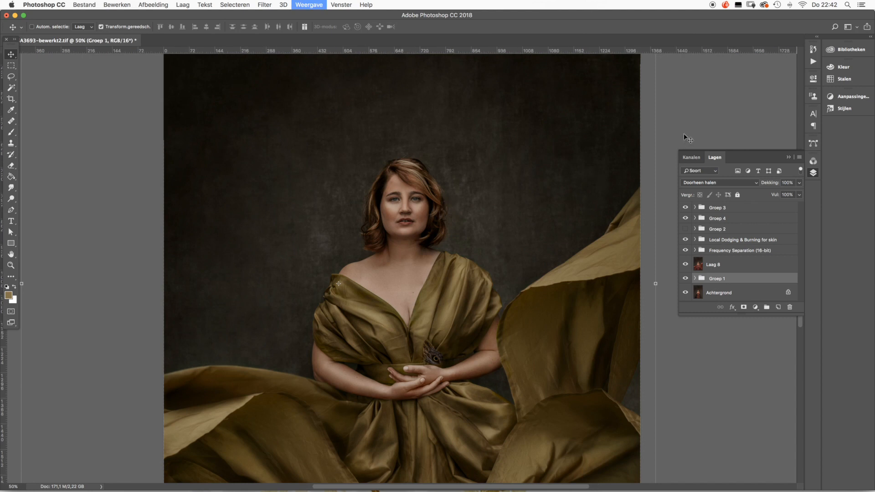
pyautogui.press('super+plus')
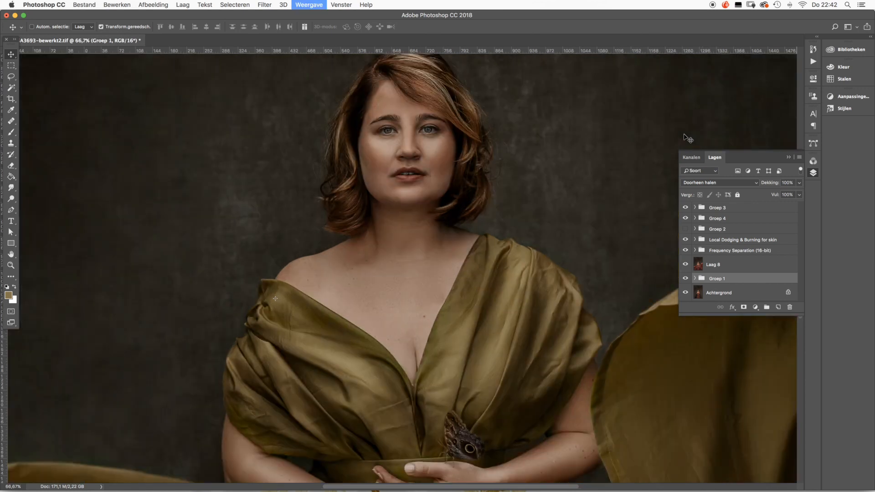
pyautogui.press('super+plus')
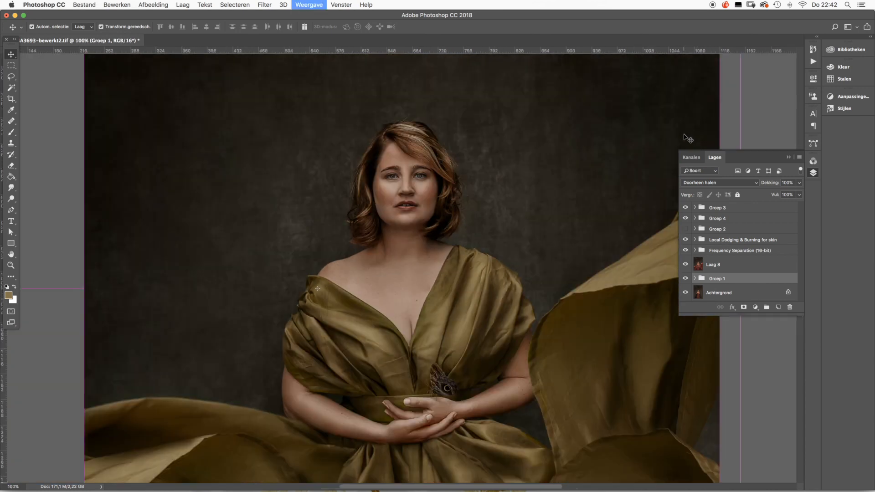
pyautogui.press('super+minus')
pyautogui.press('super+minus')
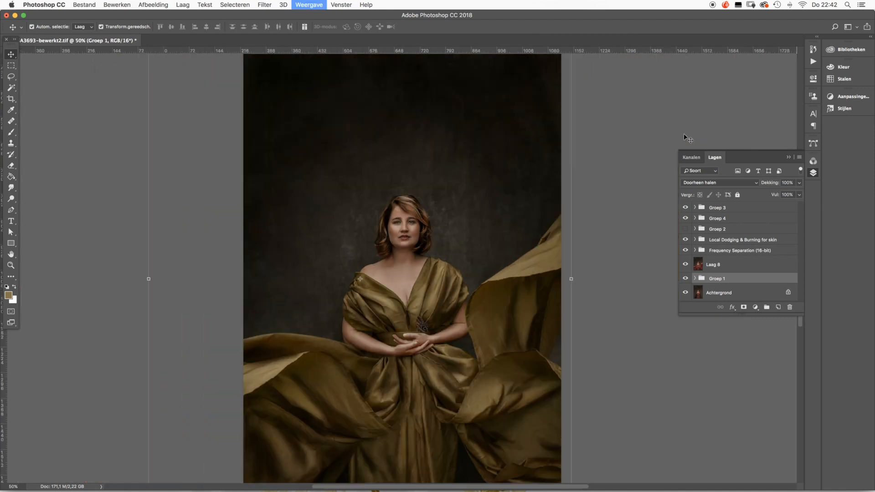
pyautogui.press('super+minus')
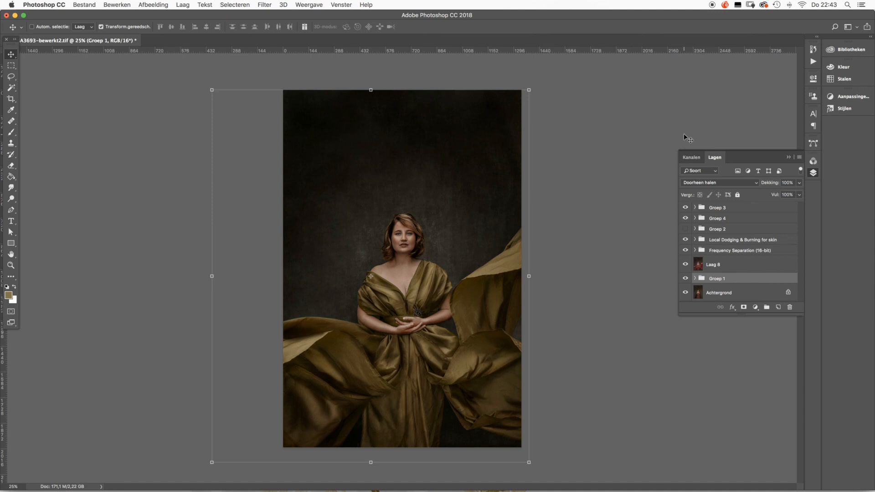
# - Check the contents of the hidden layer group Groep 2 and rename the group "no use"
pyautogui.click(695, 229)
pyautogui.click(695, 229)
pyautogui.doubleClick(716, 228)
pyautogui.write('no use')
pyautogui.press('Return')
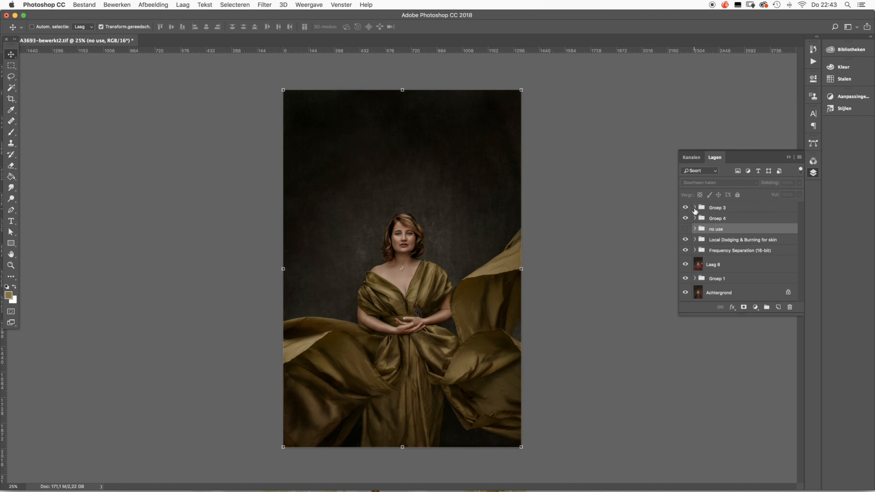
# - Hide every layer and group above the Achtergrond layer so only the base photo shows
pyautogui.moveTo(685, 207); pyautogui.dragTo(685, 250)
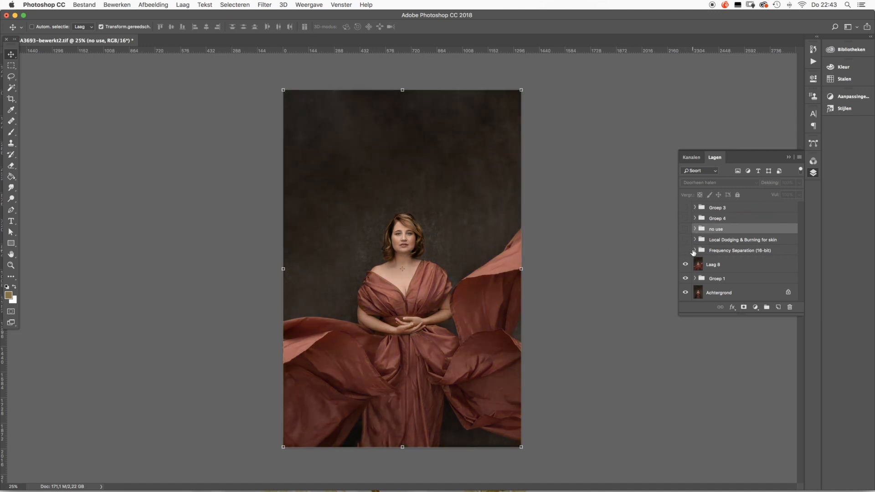
pyautogui.click(687, 266)
pyautogui.click(685, 278)
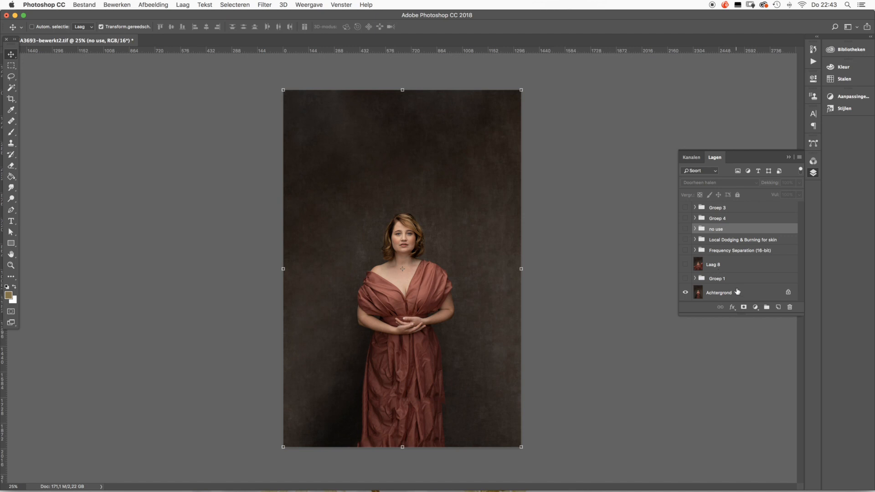
# - Switch to Finder and preview the 2019-05-16 22.21.05 screenshot in the Screenshots folder
pyautogui.moveTo(563, 487)
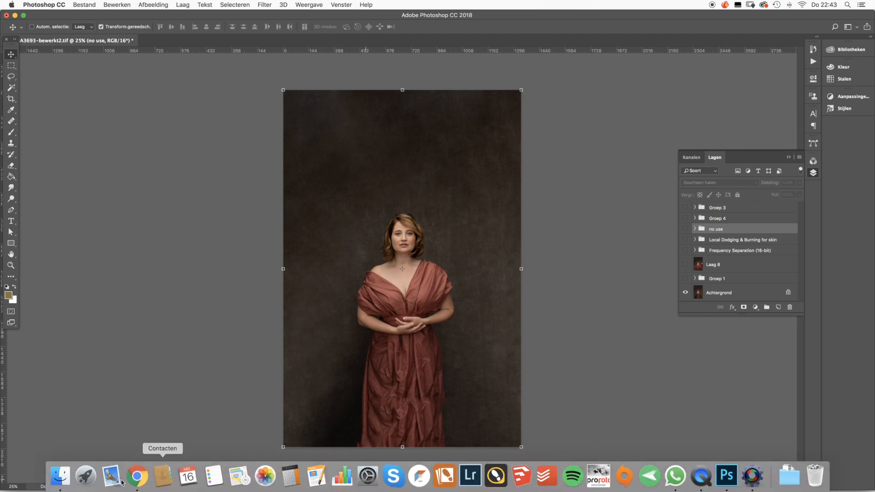
pyautogui.click(60, 476)
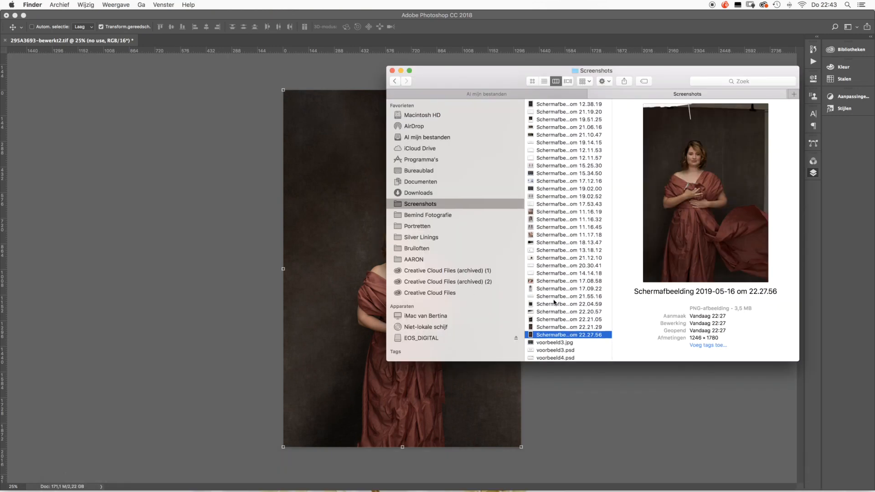
pyautogui.click(548, 319)
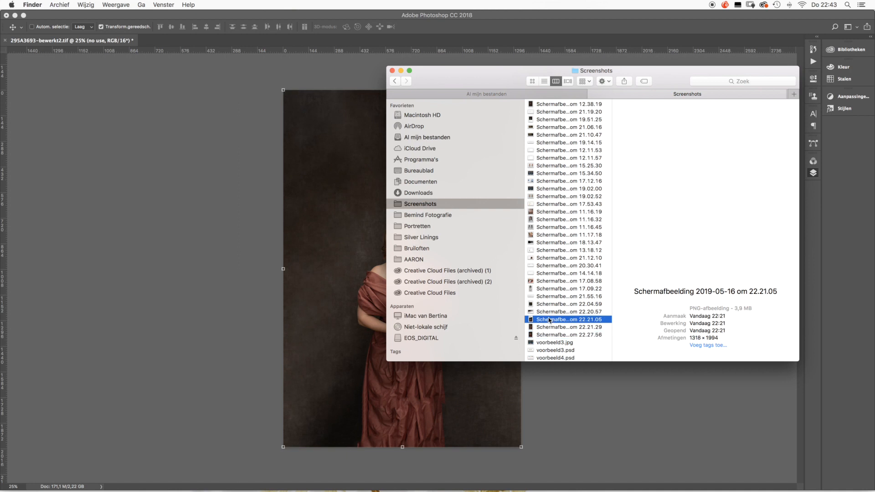
pyautogui.press('space')
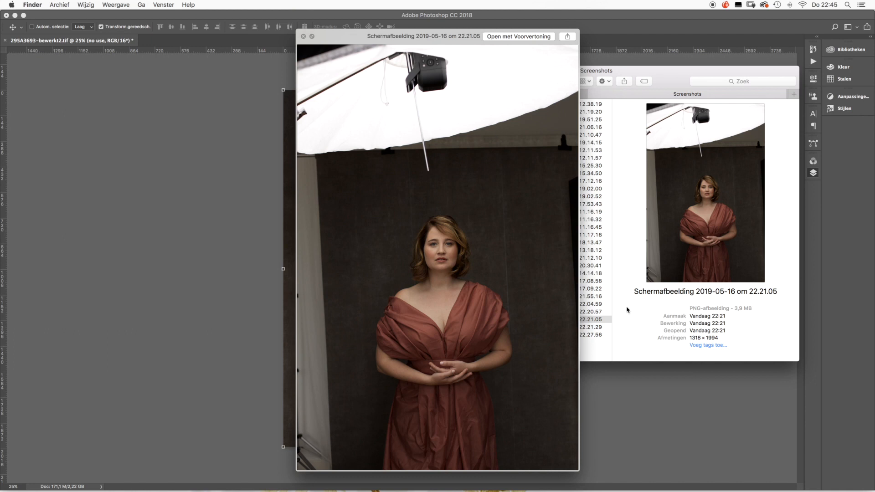
pyautogui.press('space')
# - Preview the 2019-05-16 22.27.56 screenshot of the unedited fabric shot, and return to Photoshop
pyautogui.click(580, 328)
pyautogui.click(581, 334)
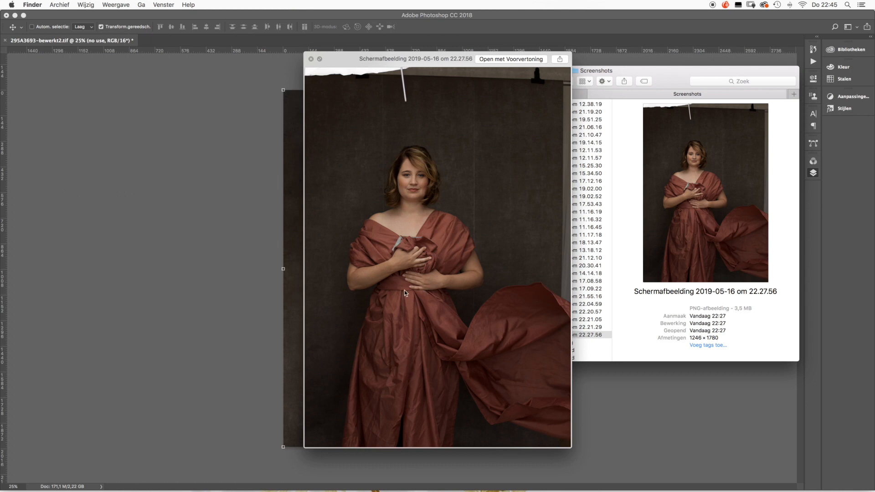
pyautogui.press('space')
pyautogui.click(622, 396)
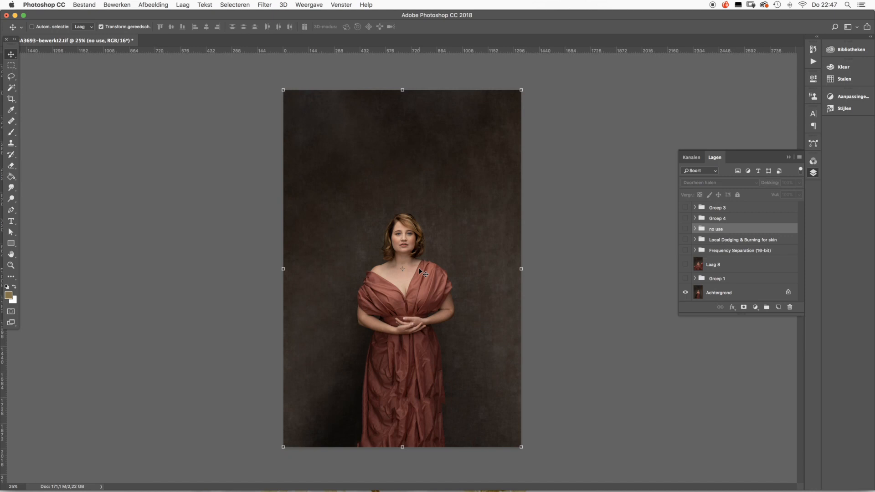
# - Expand Groep 1 and make the group with its layers visible above the base photo
pyautogui.click(694, 279)
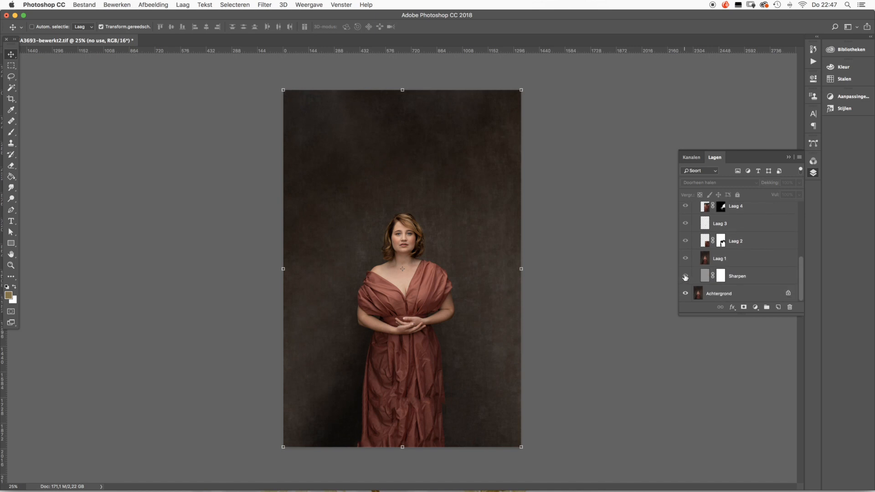
pyautogui.click(684, 276)
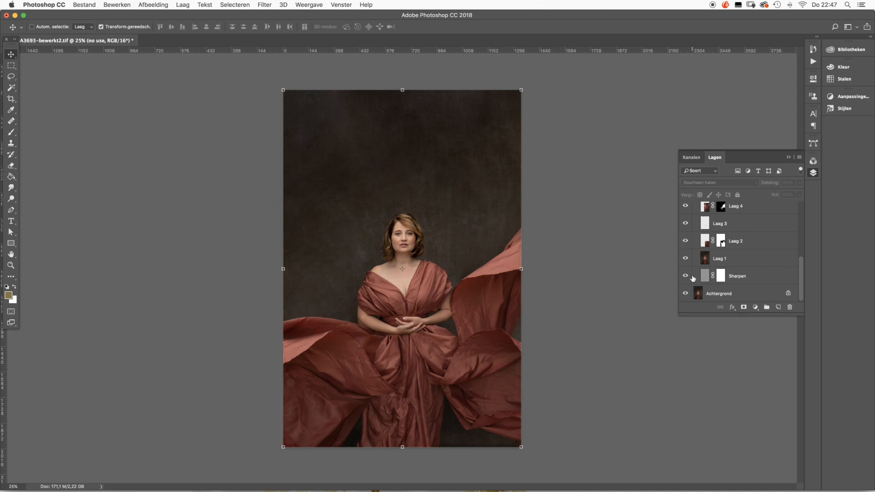
pyautogui.scroll(2, 696, 275)
pyautogui.scroll(1, 701, 277)
pyautogui.scroll(2, 701, 278)
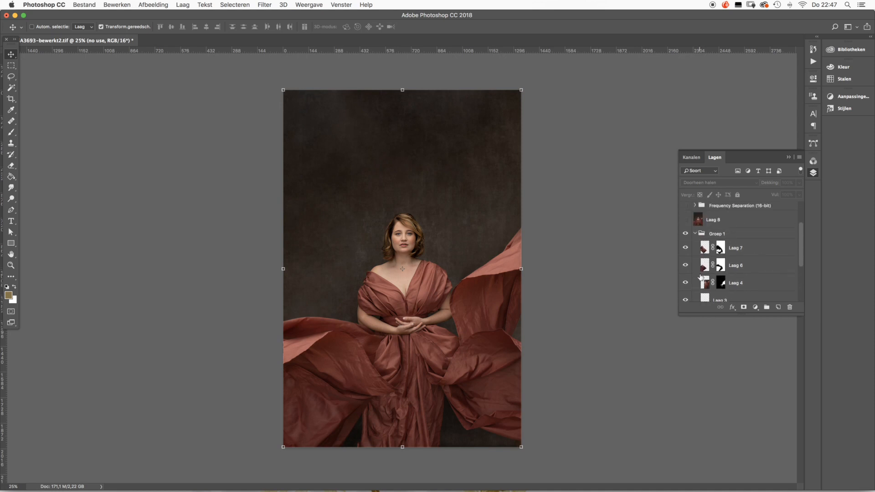
# - Hide Laag 7, Laag 6 and Laag 4 in Groep 1, and toggle Laag 3 and Laag 2 to compare their effect
pyautogui.click(685, 248)
pyautogui.click(685, 265)
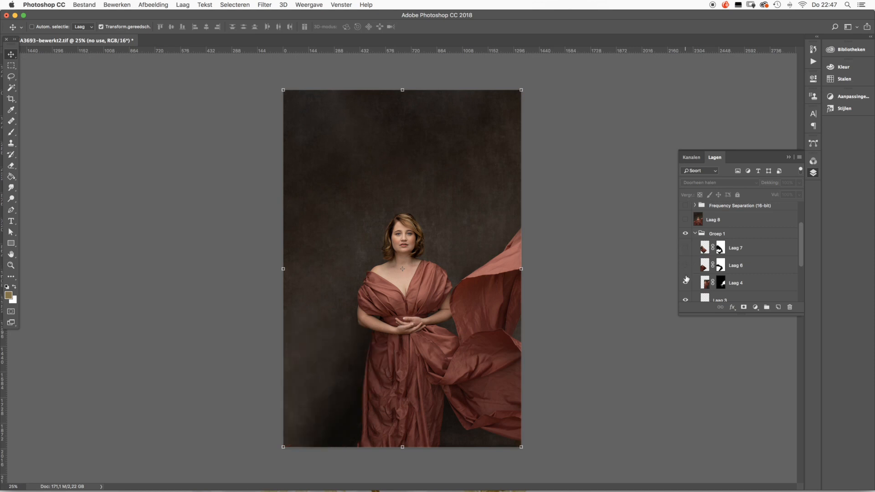
pyautogui.click(685, 283)
pyautogui.scroll(-2, 687, 287)
pyautogui.click(685, 263)
pyautogui.click(685, 281)
pyautogui.click(685, 281)
pyautogui.click(685, 263)
pyautogui.click(685, 265)
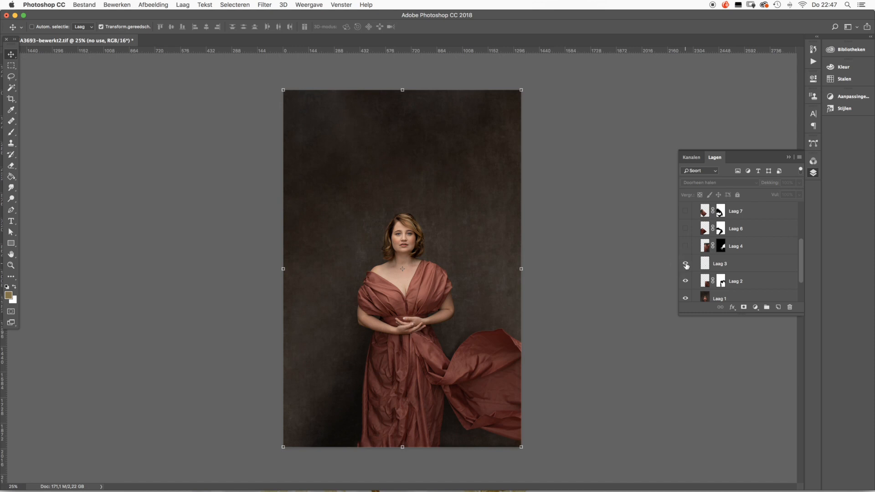
# - Show the fabric layers Laag 4, Laag 6 and Laag 7 again one by one
pyautogui.click(686, 247)
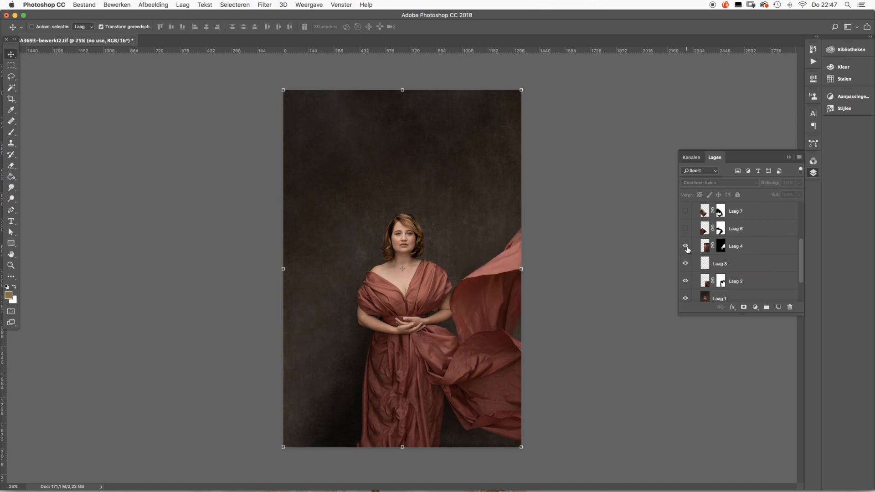
pyautogui.click(685, 229)
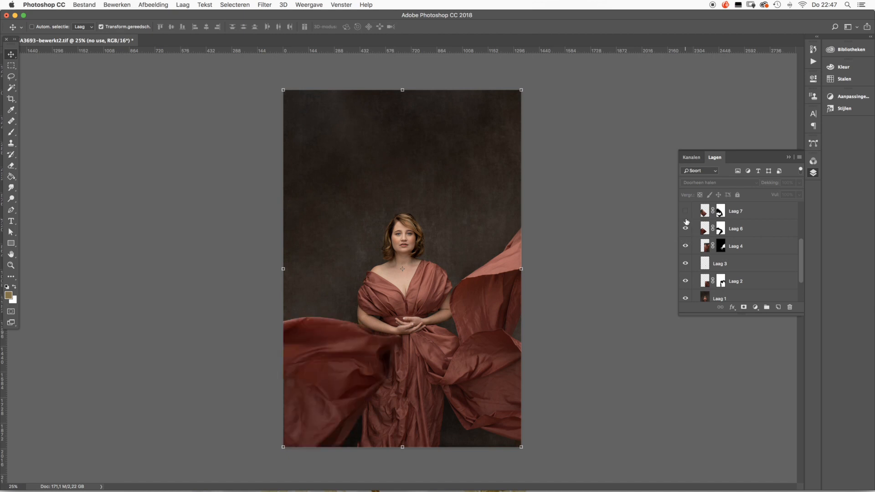
pyautogui.click(686, 211)
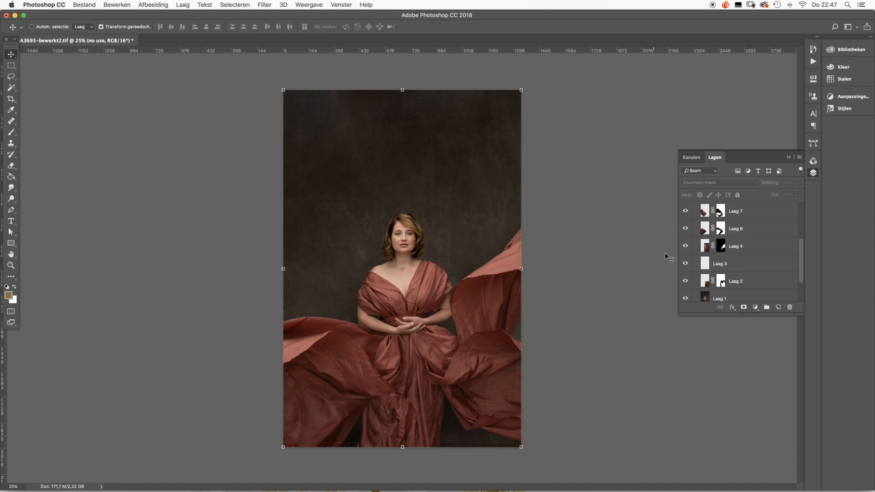
# - Make Laag 8 visible, expand the Frequency Separation (16-bit) group, and toggle it for comparison, leaving it visible
pyautogui.scroll(5, 701, 241)
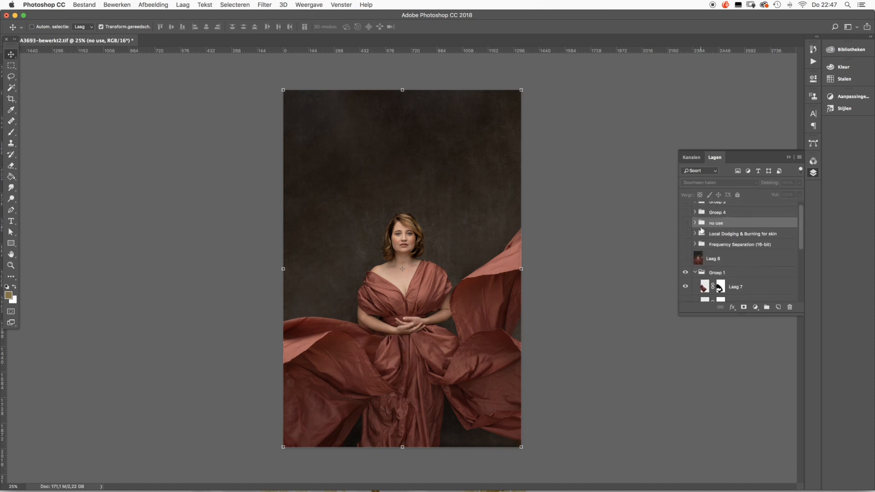
pyautogui.click(686, 258)
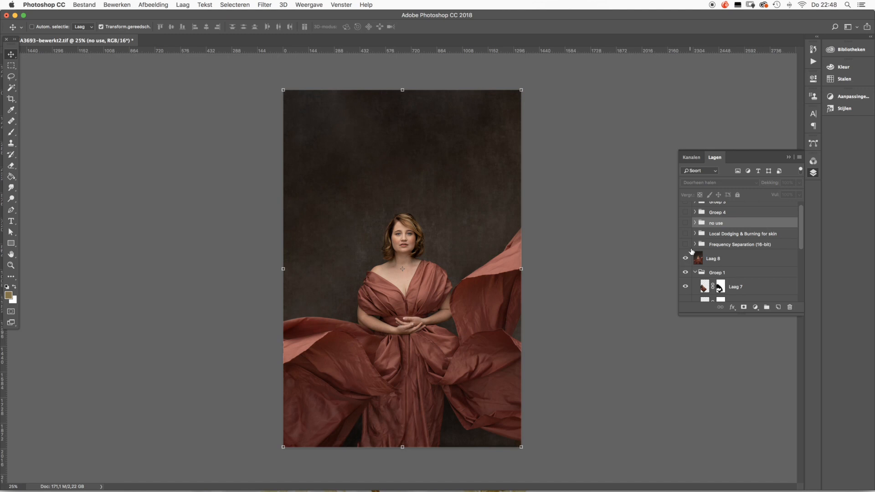
pyautogui.click(694, 245)
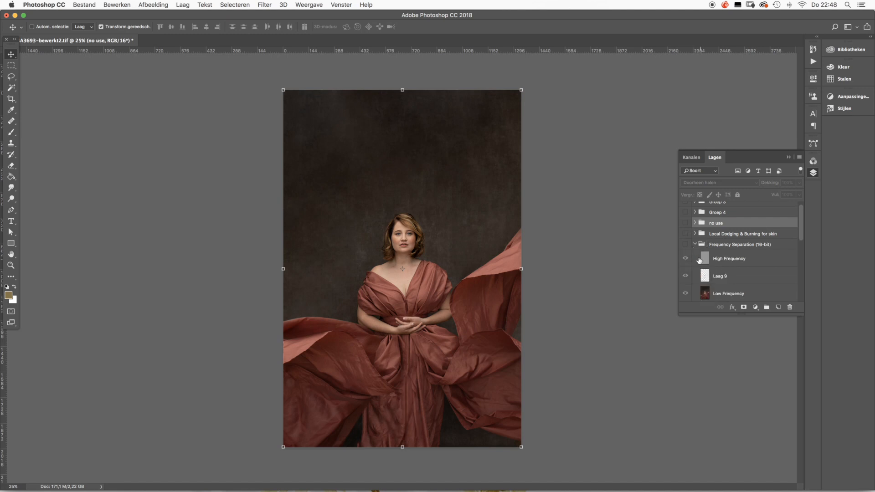
pyautogui.click(684, 245)
pyautogui.click(684, 245)
pyautogui.click(685, 245)
pyautogui.click(685, 245)
pyautogui.click(684, 245)
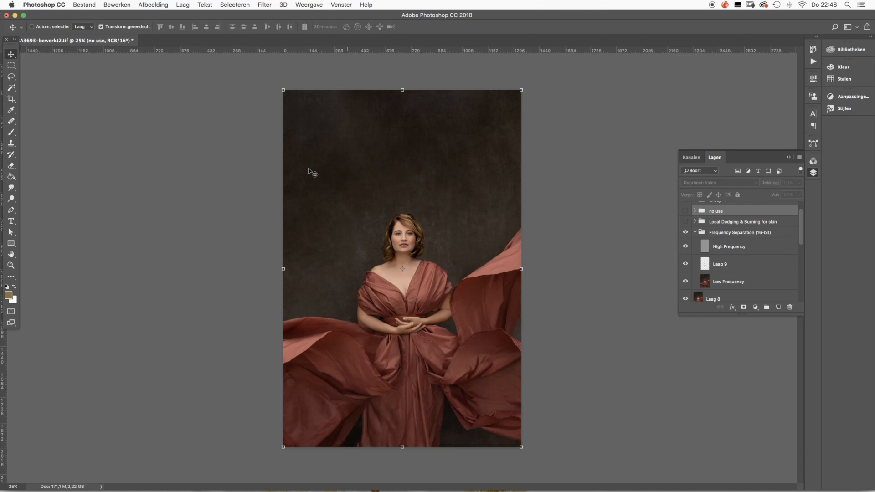
# - Activate the Brush tool and check its tool variants, including the Mixer Brush
pyautogui.click(12, 133)
pyautogui.rightClick(14, 135)
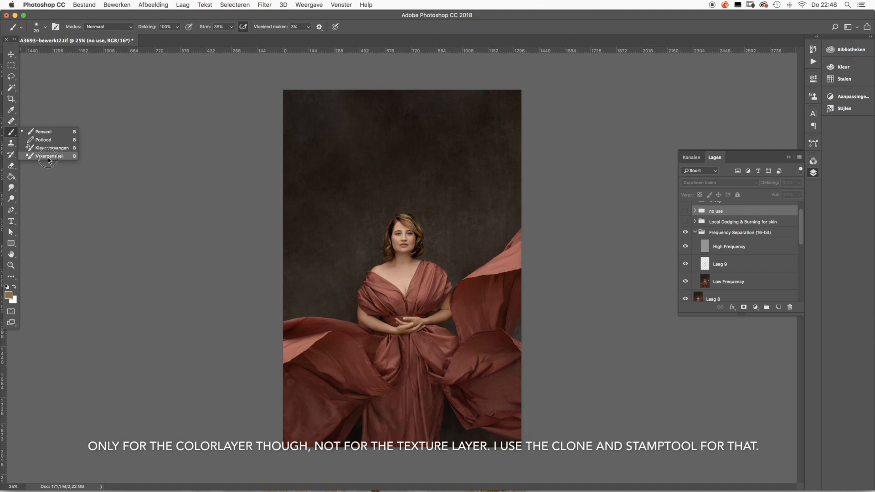
pyautogui.click(13, 135)
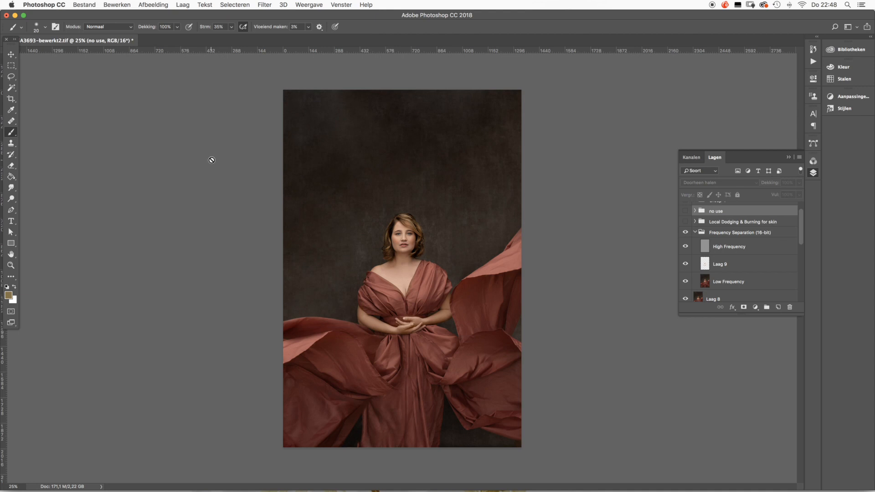
# - Expand the Local Dodging & Burning for skin group, make it visible, and look through its layers
pyautogui.click(694, 222)
pyautogui.click(686, 222)
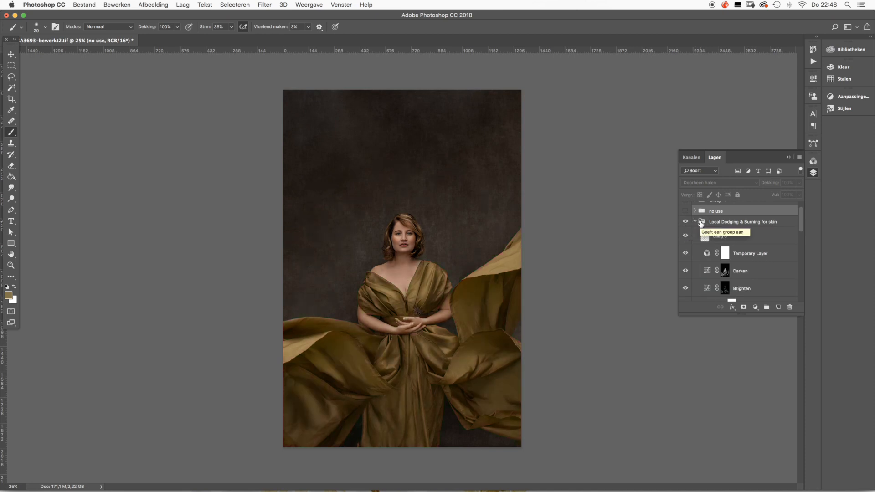
pyautogui.scroll(-1, 701, 224)
pyautogui.scroll(-2, 701, 225)
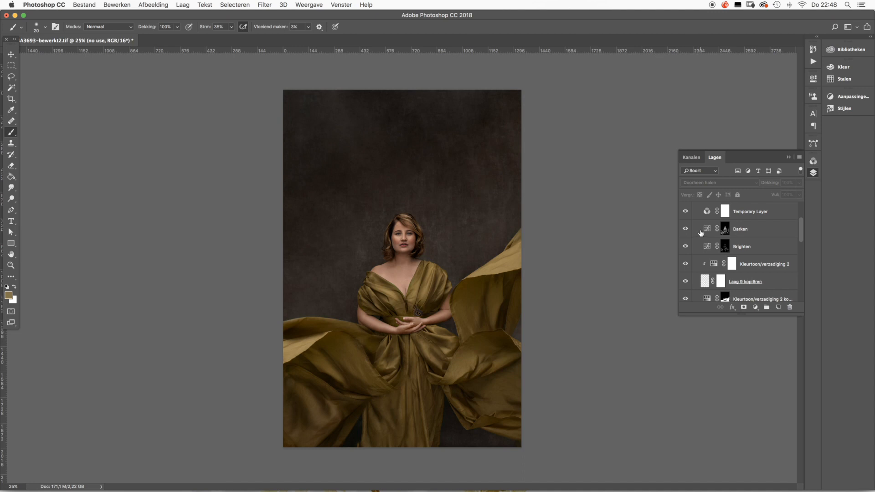
pyautogui.scroll(2, 701, 233)
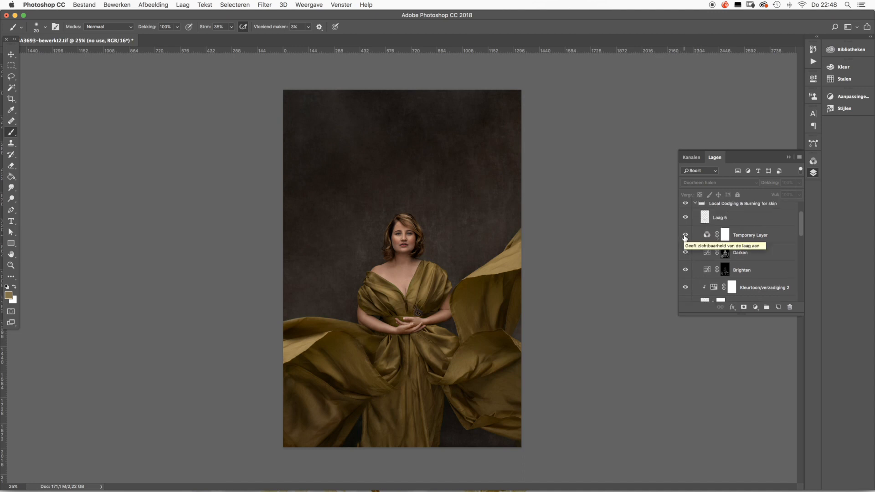
# - Hide Temporary Layer, Darken, Brighten, Kleurtoon/verzadiging 2 and Laag 9 kopiëren inside the dodging and burning group
pyautogui.moveTo(685, 235); pyautogui.dragTo(687, 270)
pyautogui.scroll(-2, 686, 268)
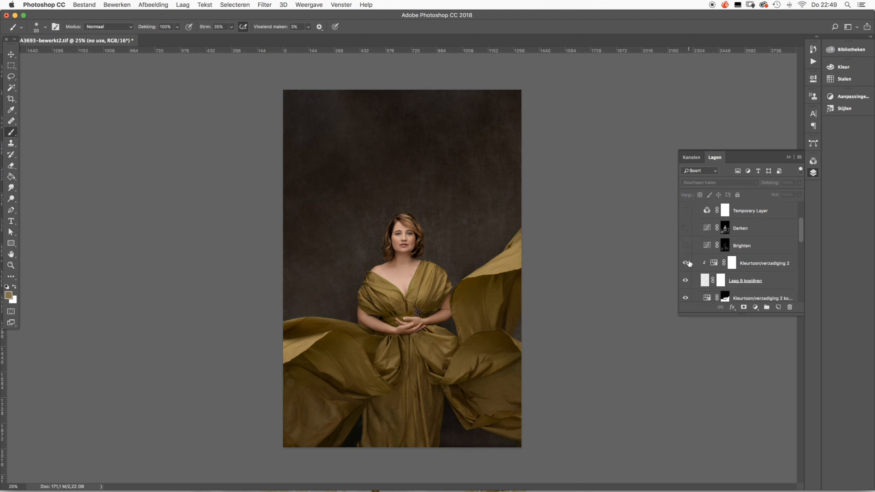
pyautogui.scroll(-2, 687, 264)
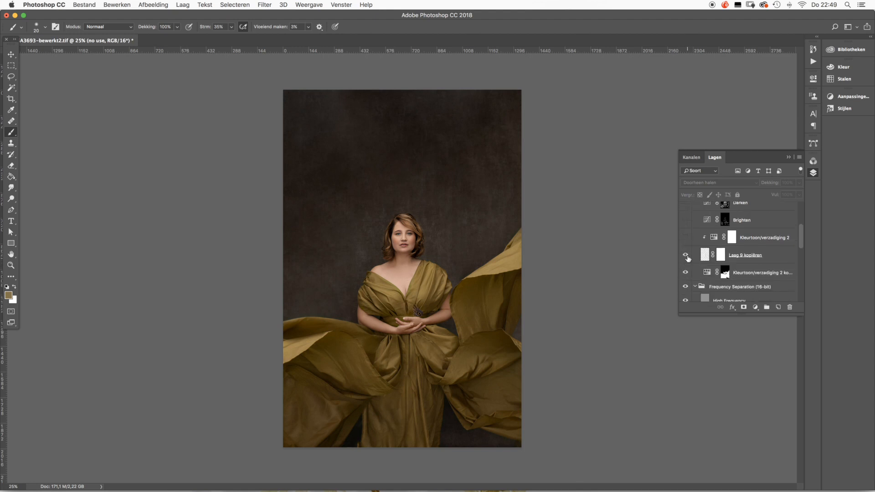
pyautogui.click(686, 255)
# - Toggle Kleurtoon/verzadiging 2 kopiëren for comparison, view its hue/saturation settings, and check the available adjustment layer types
pyautogui.click(686, 272)
pyautogui.click(686, 273)
pyautogui.doubleClick(707, 272)
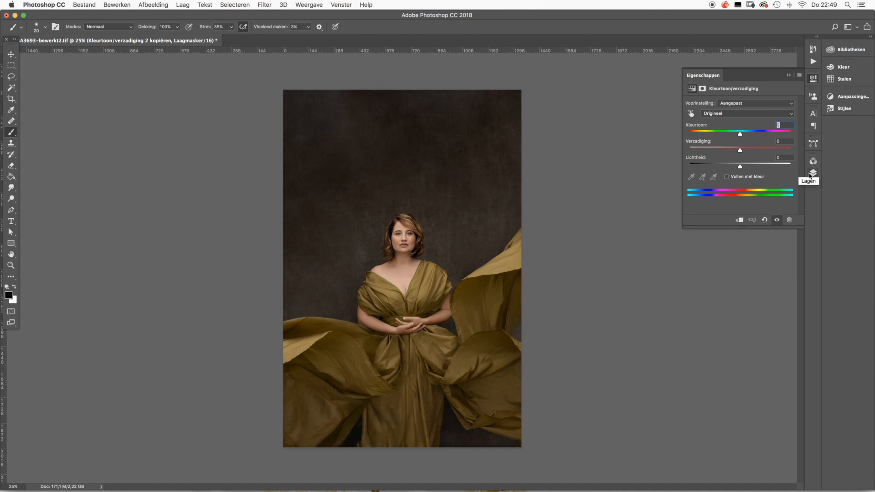
pyautogui.click(810, 176)
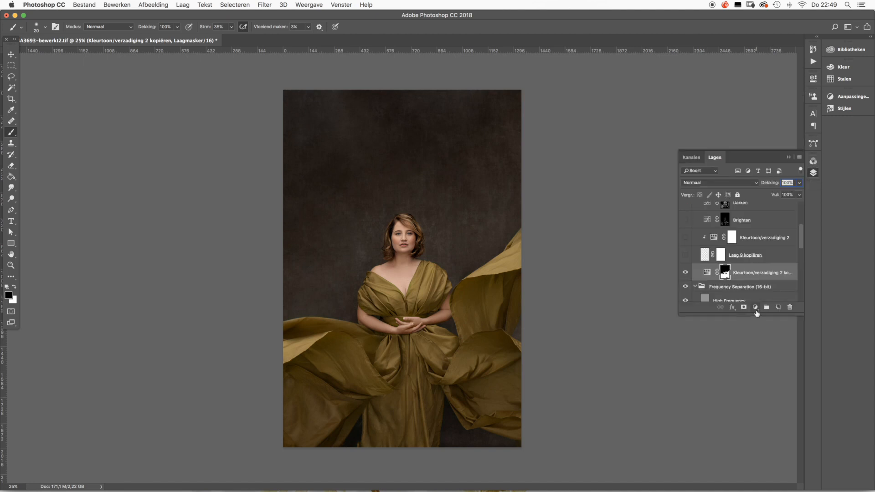
pyautogui.click(756, 307)
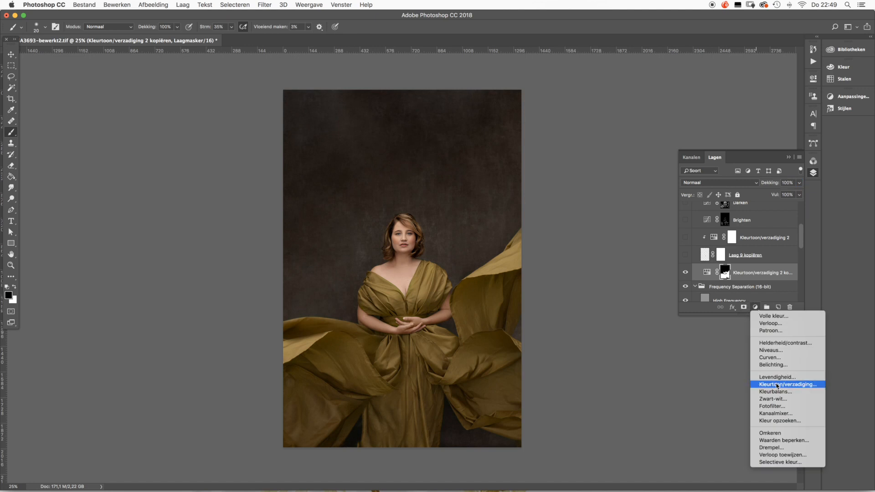
# - Reopen the settings of Kleurtoon/verzadiging 2 kopiëren and sample the fabric with the on-image tool to target Rode tinten
pyautogui.click(707, 271)
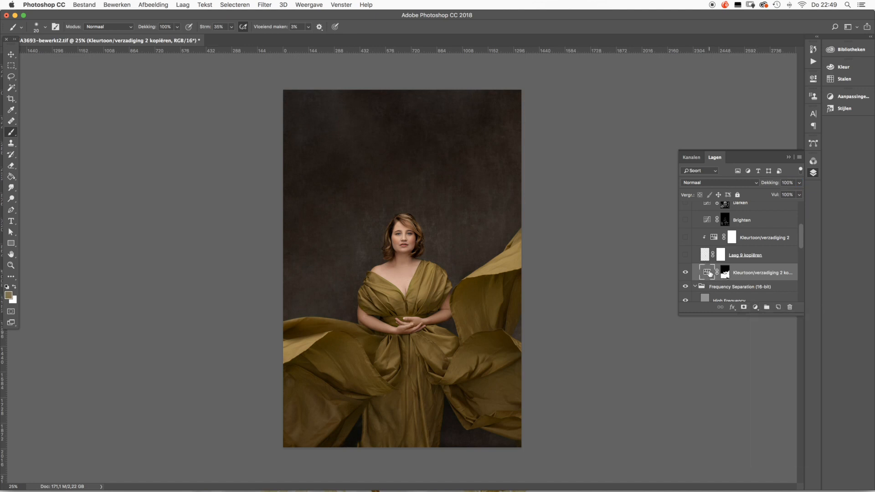
pyautogui.doubleClick(710, 274)
pyautogui.click(691, 113)
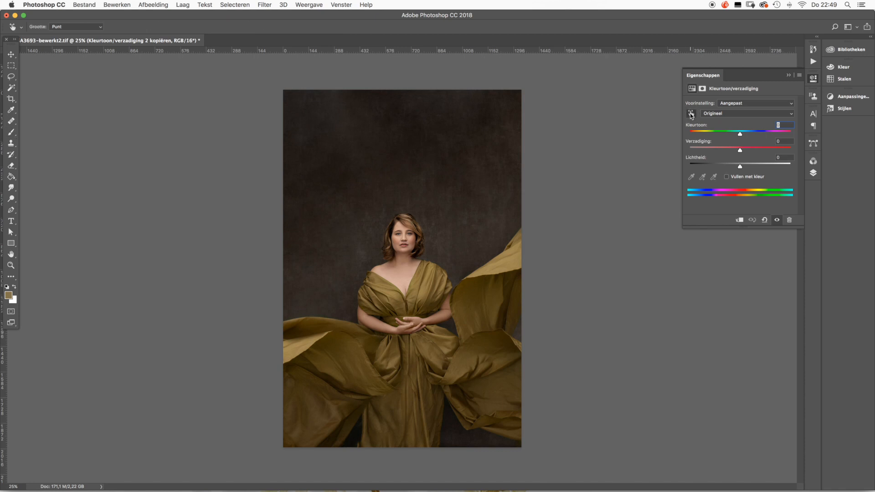
pyautogui.click(476, 312)
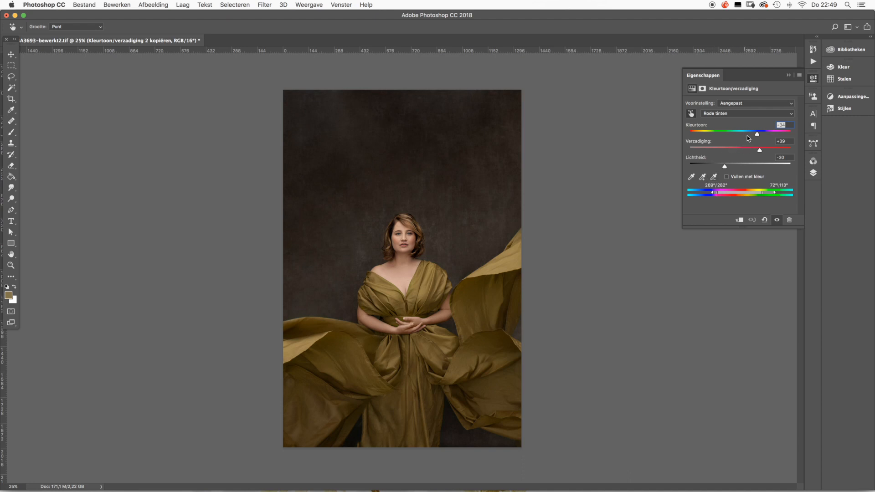
# - Try shifting the hue of Rode tinten in the fabric's adjustment layer and undo the change
pyautogui.moveTo(757, 137); pyautogui.dragTo(744, 173)
pyautogui.press('super+z')
pyautogui.press('super+alt+z')
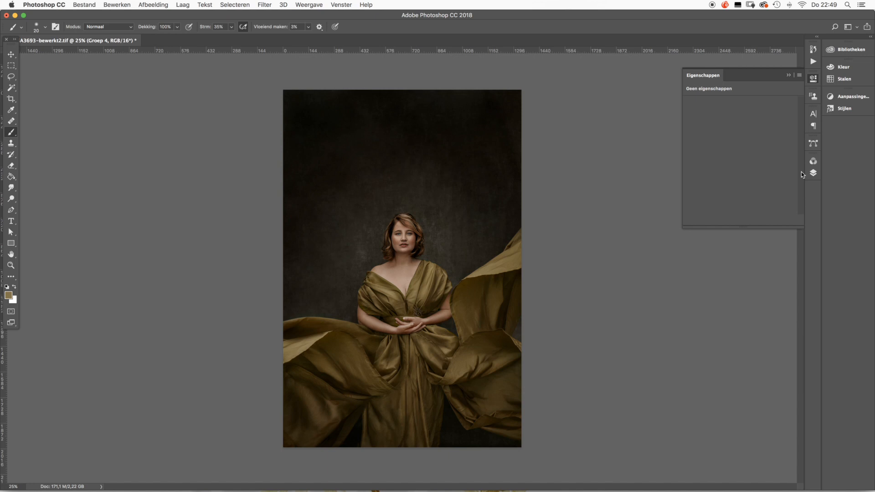
# - Return to the layer list and hide Groep 4
pyautogui.click(812, 173)
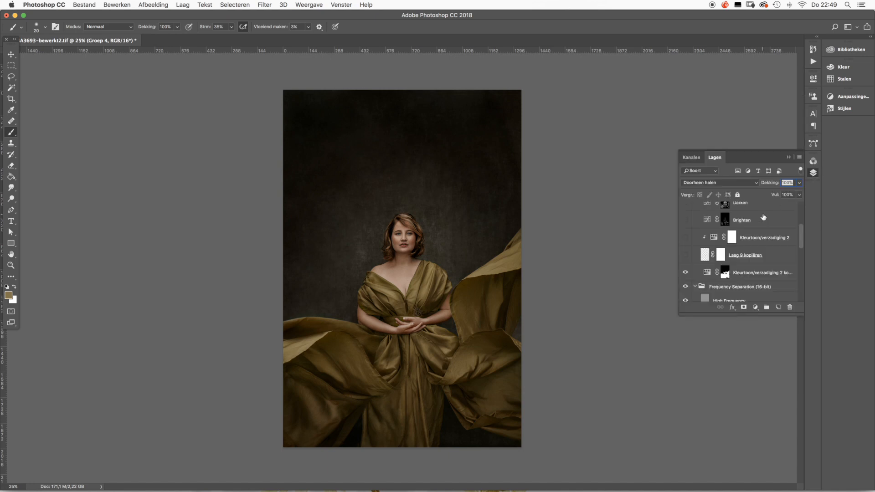
pyautogui.scroll(-2, 764, 217)
pyautogui.scroll(2, 764, 217)
pyautogui.scroll(-3, 763, 215)
pyautogui.scroll(4, 763, 214)
pyautogui.scroll(5, 764, 214)
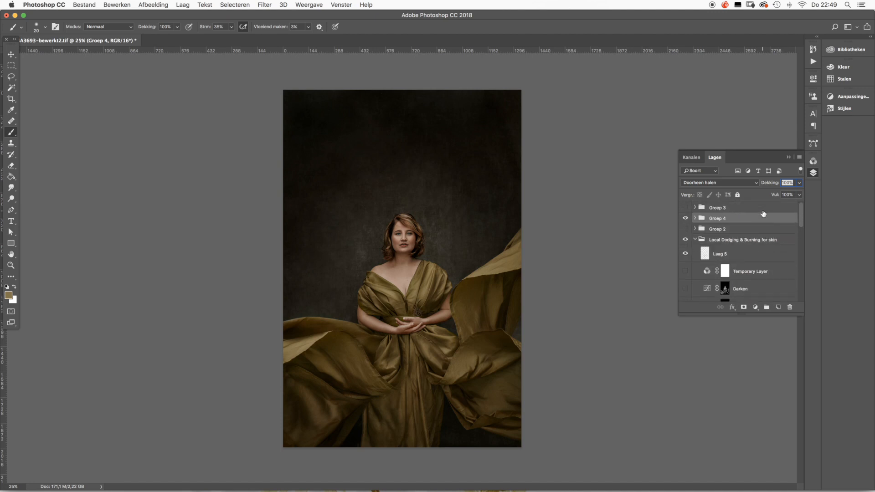
pyautogui.click(685, 218)
pyautogui.click(694, 219)
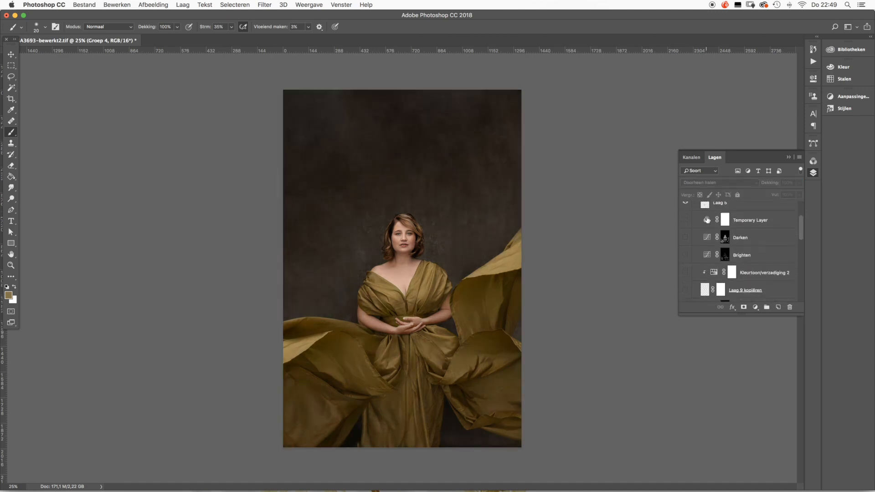
# - Show Laag 9 kopiëren and enlarge the portrait to 50% to inspect the woman and dress
pyautogui.scroll(-3, 707, 219)
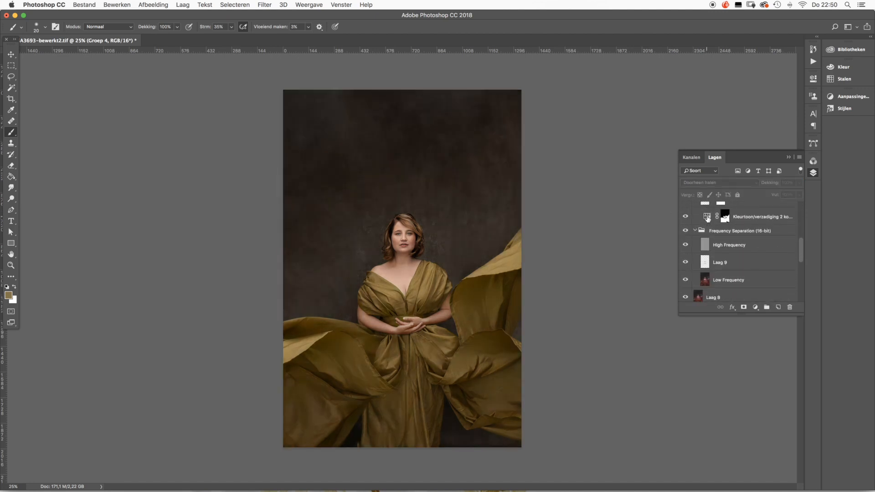
pyautogui.scroll(5, 707, 218)
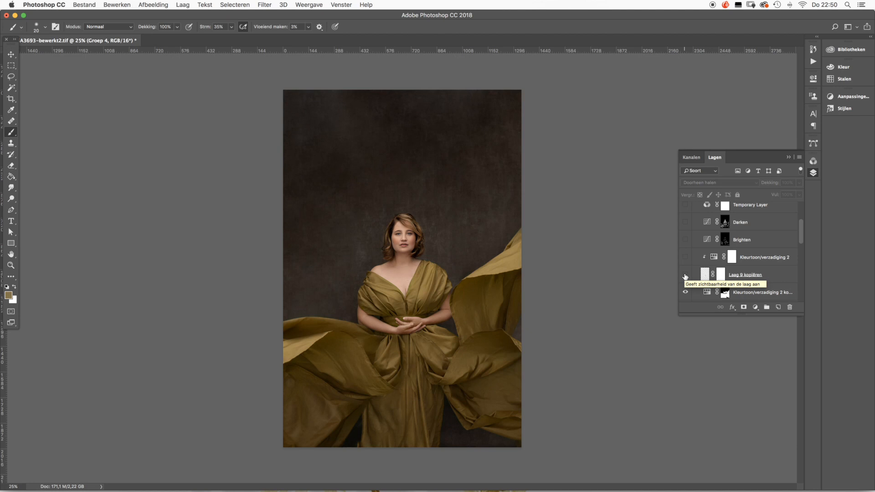
pyautogui.click(685, 276)
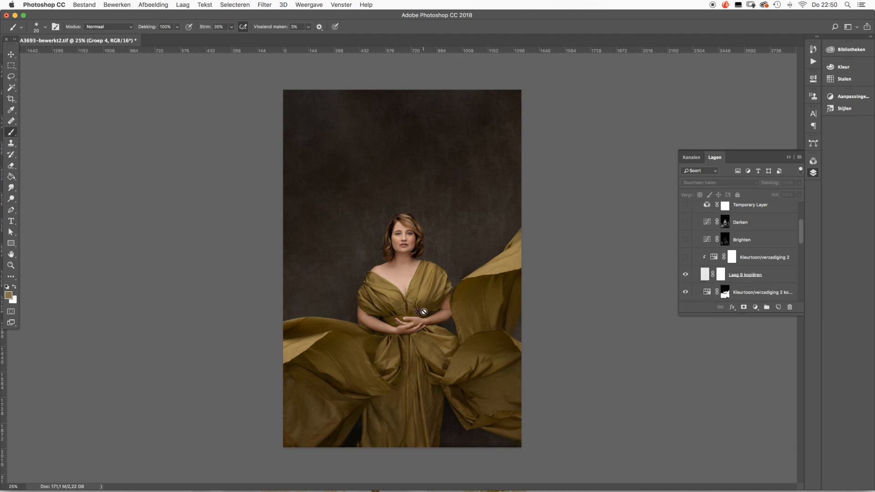
pyautogui.press('super+plus')
pyautogui.press('super+plus')
pyautogui.press('super+plus')
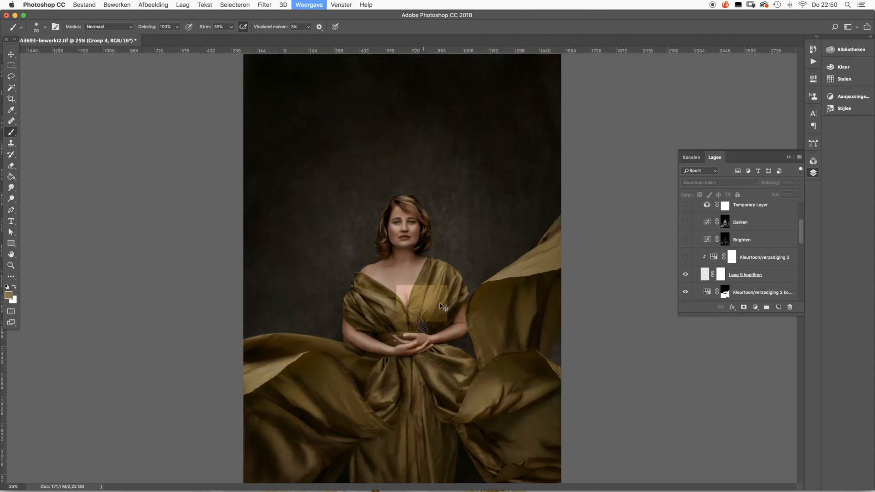
pyautogui.scroll(-2, 440, 301)
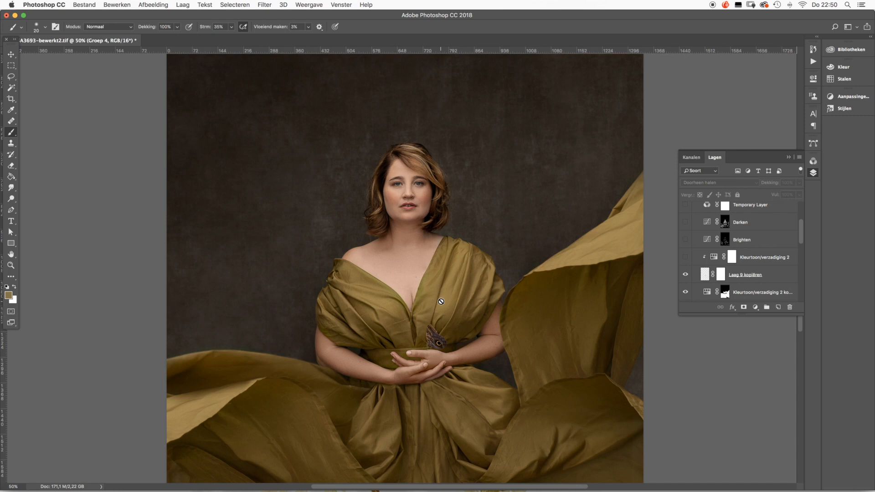
# - Show the Kleurtoon/verzadiging 2 and Brighten layers again
pyautogui.click(684, 257)
pyautogui.scroll(3, 718, 262)
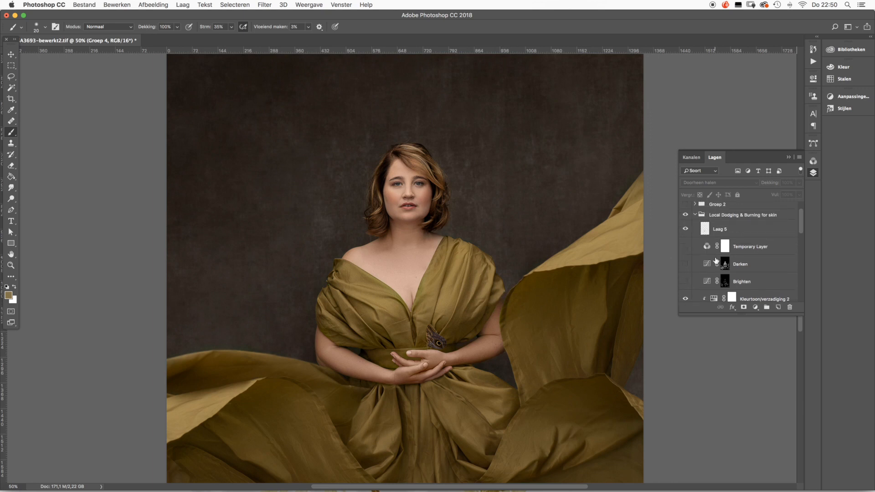
pyautogui.click(685, 282)
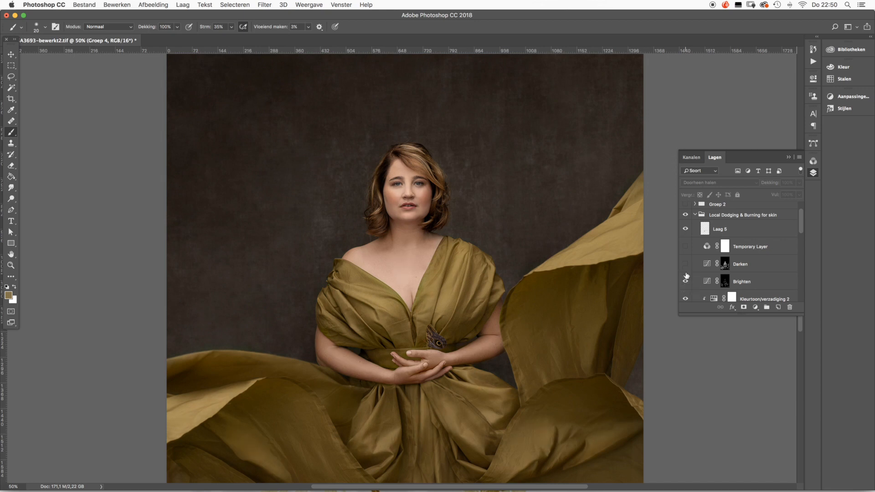
# - Toggle the Darken layer for comparison, leaving it visible, and show and select Temporary Layer
pyautogui.click(685, 264)
pyautogui.click(686, 265)
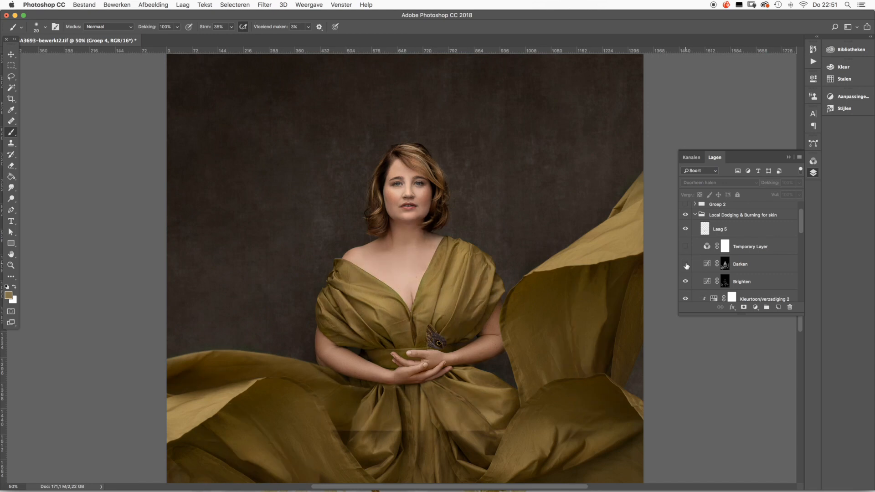
pyautogui.click(686, 265)
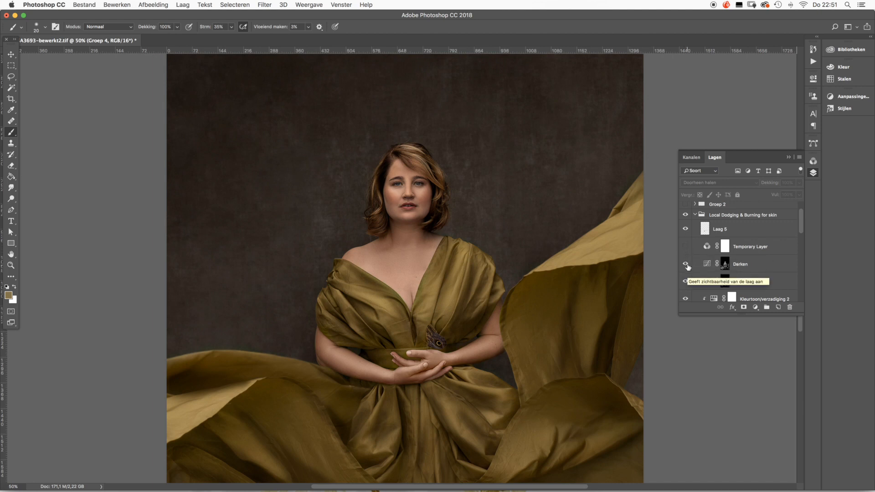
pyautogui.click(686, 248)
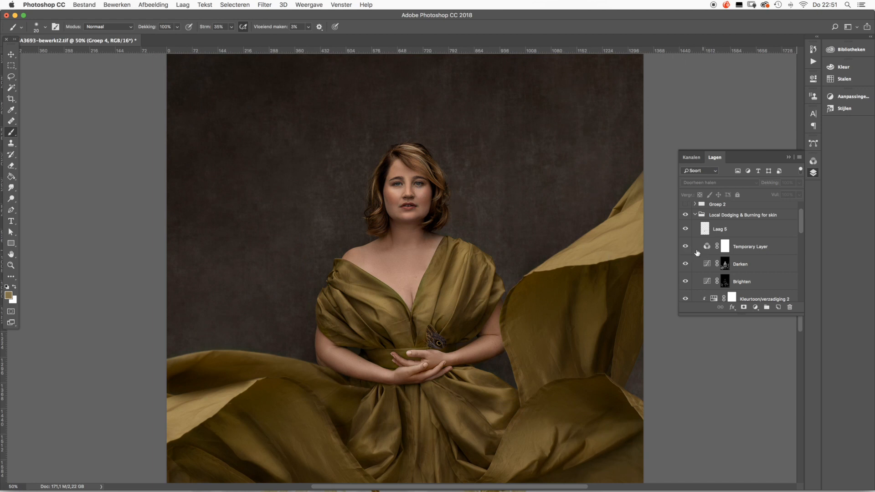
pyautogui.click(742, 251)
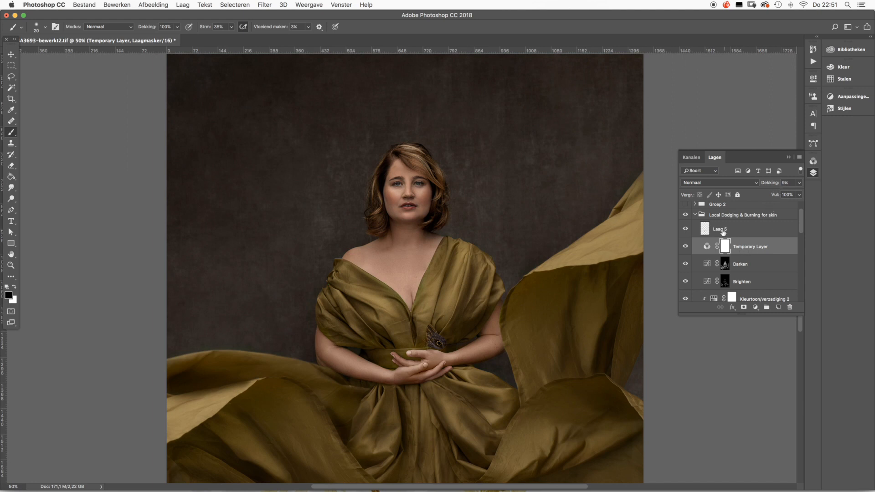
# - Toggle Laag 5 repeatedly to compare its effect on the portrait, leaving it visible
pyautogui.scroll(2, 722, 234)
pyautogui.click(685, 250)
pyautogui.click(685, 251)
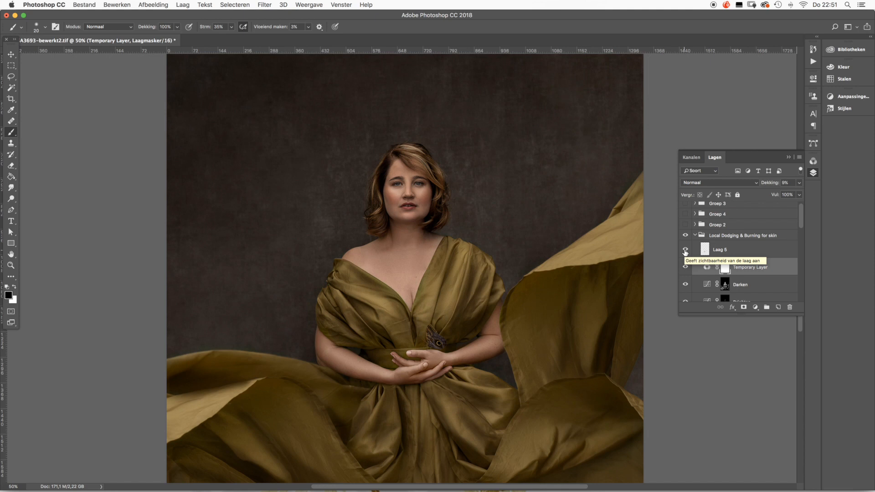
pyautogui.click(684, 250)
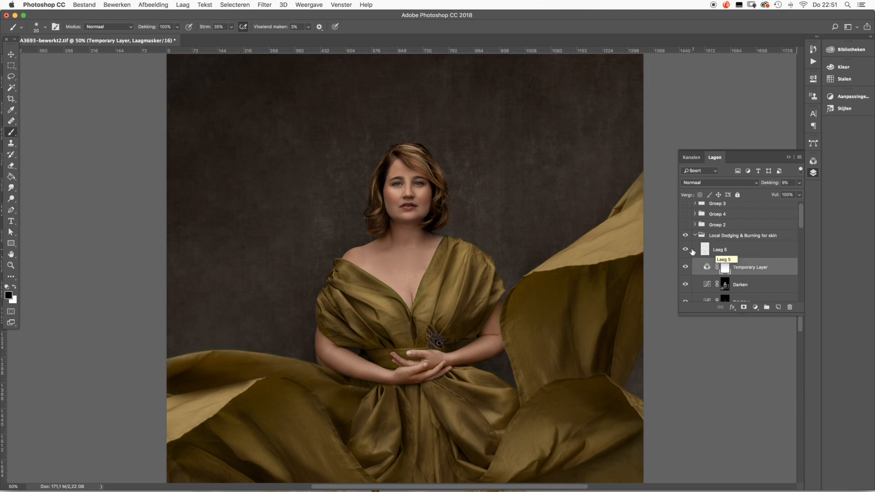
pyautogui.click(685, 250)
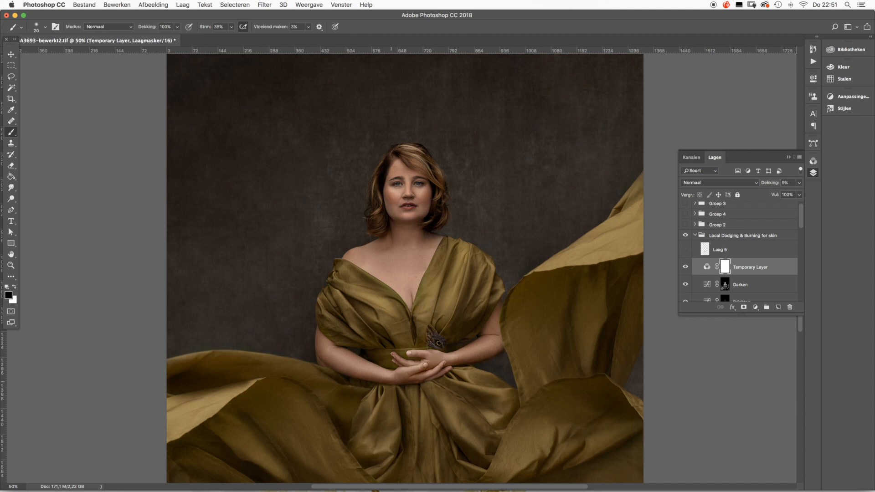
pyautogui.click(684, 250)
# - Check the contents of Groep 2 and toggle the group to compare its color effect, leaving it hidden
pyautogui.scroll(1, 684, 250)
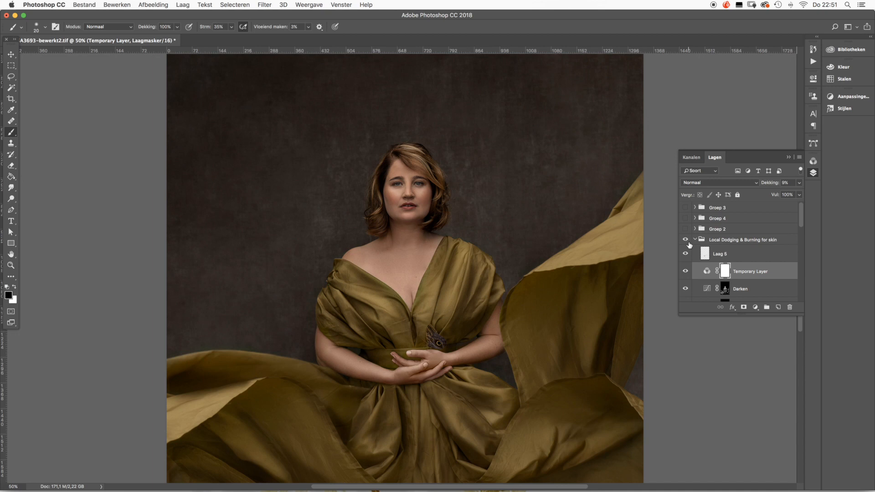
pyautogui.click(694, 229)
pyautogui.click(694, 229)
pyautogui.click(686, 229)
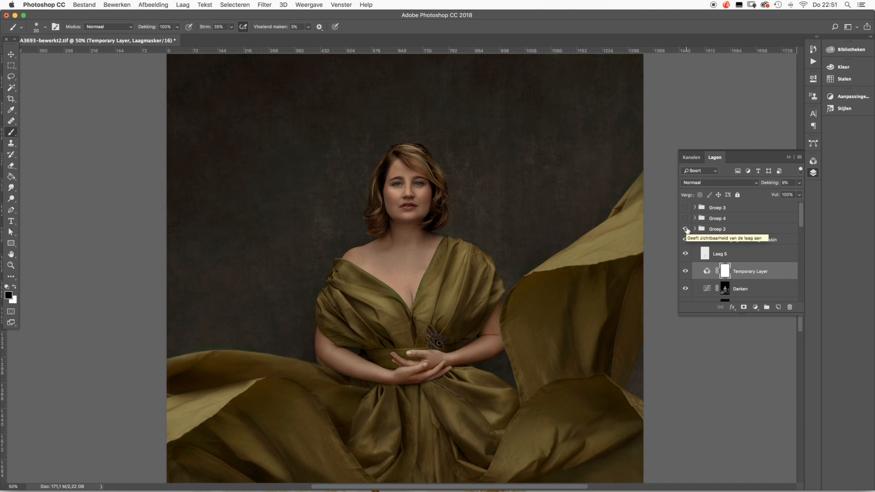
pyautogui.click(686, 229)
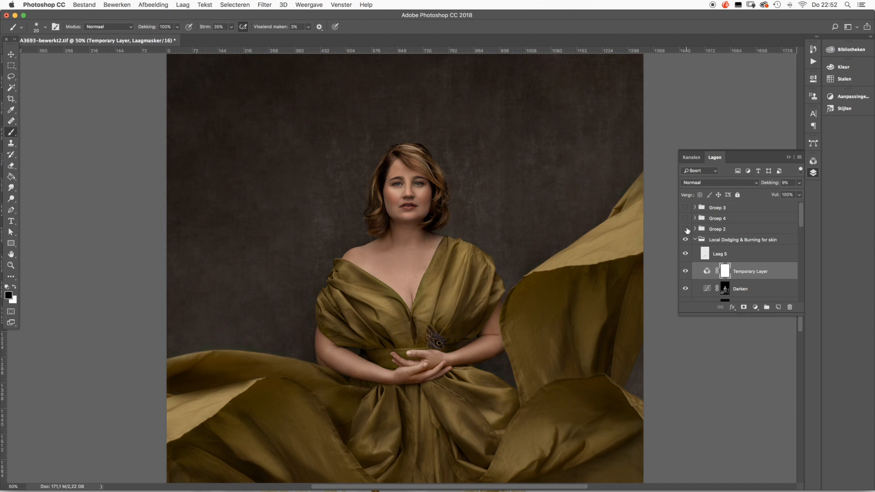
# - Toggle Groep 4 to compare its effect, leaving it hidden, and expand it to examine its layers
pyautogui.click(685, 218)
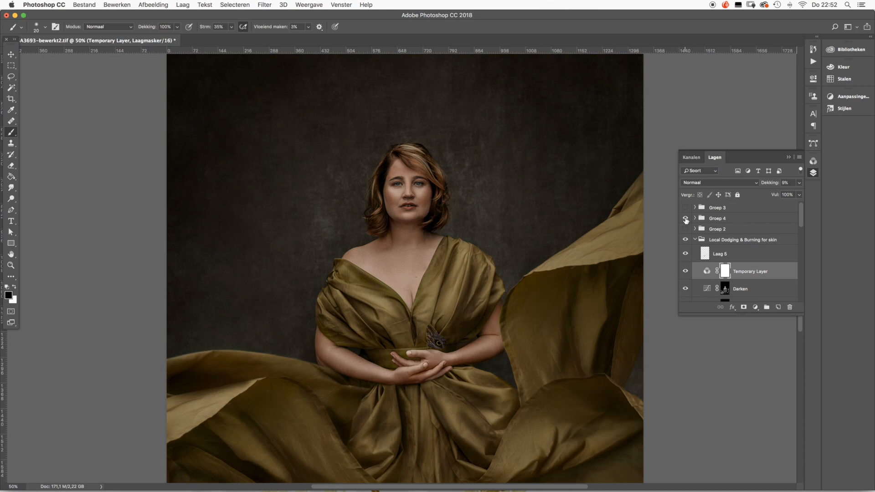
pyautogui.click(685, 218)
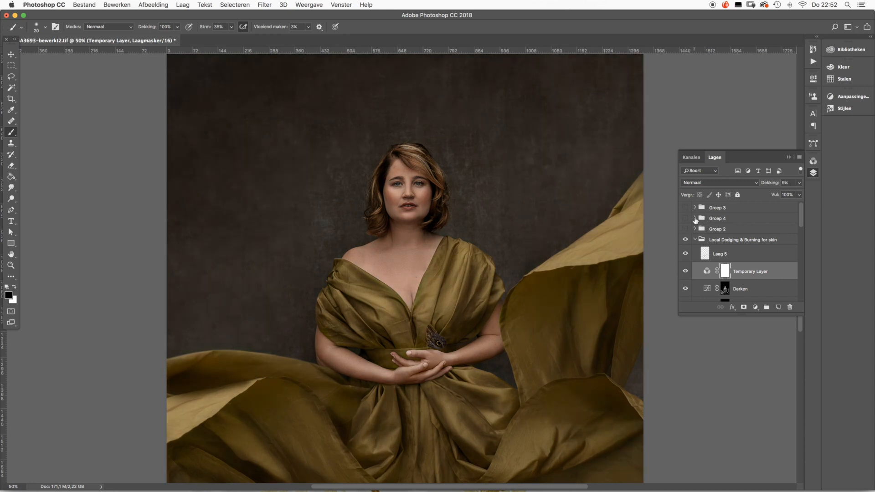
pyautogui.click(694, 220)
pyautogui.scroll(-3, 687, 220)
pyautogui.scroll(-2, 687, 221)
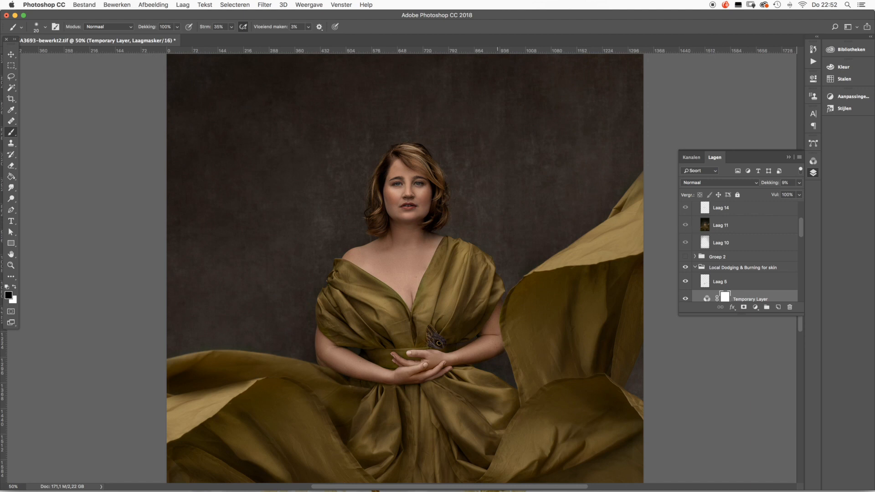
# - Make Groep 4 visible and toggle Laag 10 inside it to check the effect, leaving Laag 10 visible
pyautogui.moveTo(479, 480)
pyautogui.scroll(2, 722, 259)
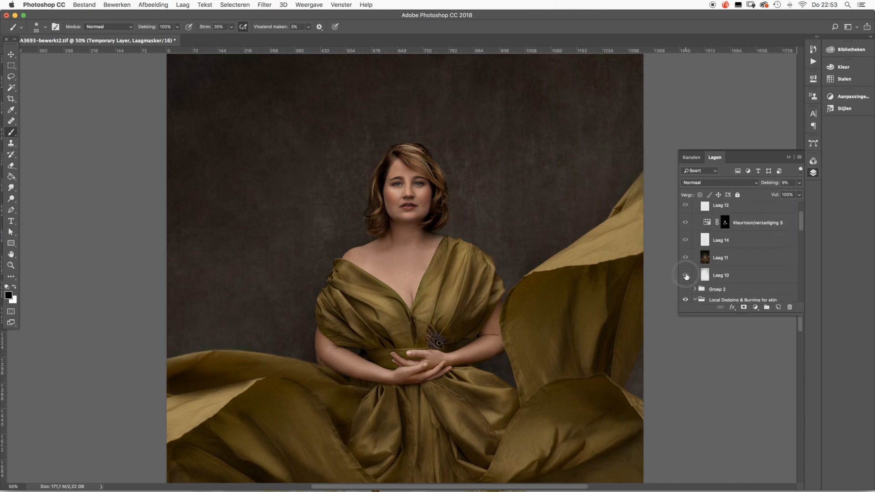
pyautogui.click(686, 276)
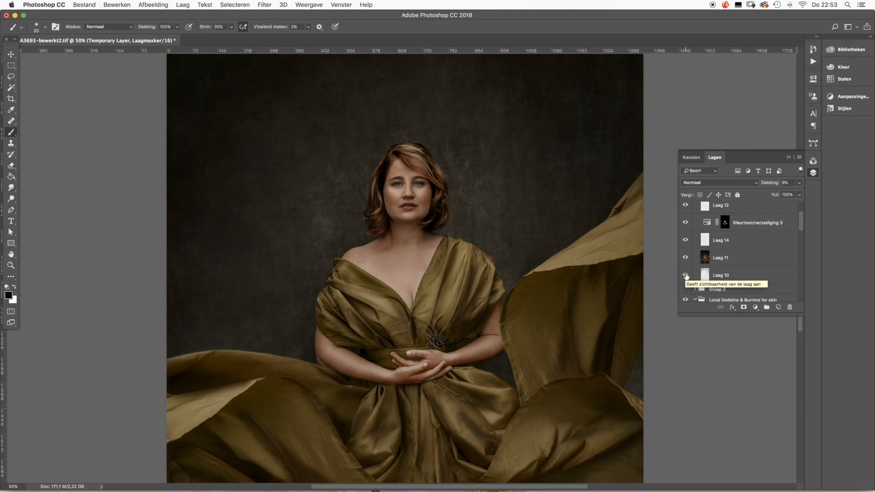
pyautogui.click(685, 276)
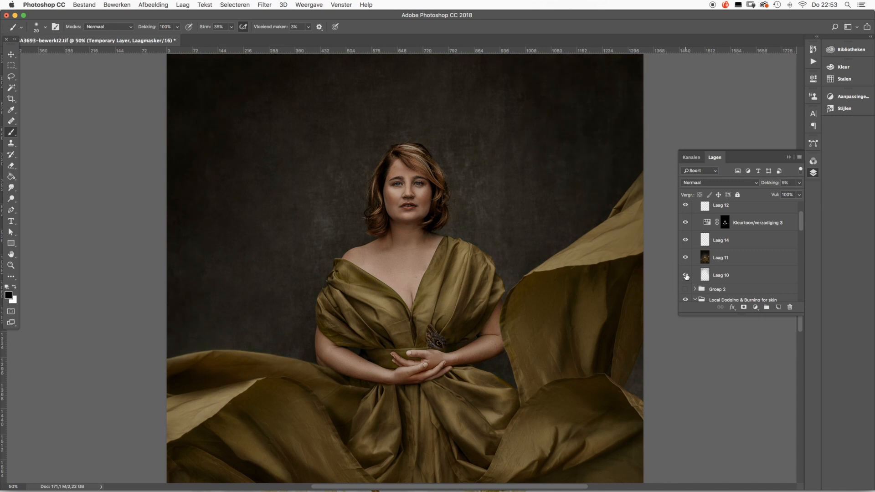
# - Hide Laag 14, Laag 11, Kleurtoon/verzadiging 3, Laag 12 and Laag 13, leaving only Laag 10 showing within the visible Groep 4
pyautogui.scroll(1, 686, 276)
pyautogui.click(685, 268)
pyautogui.click(685, 250)
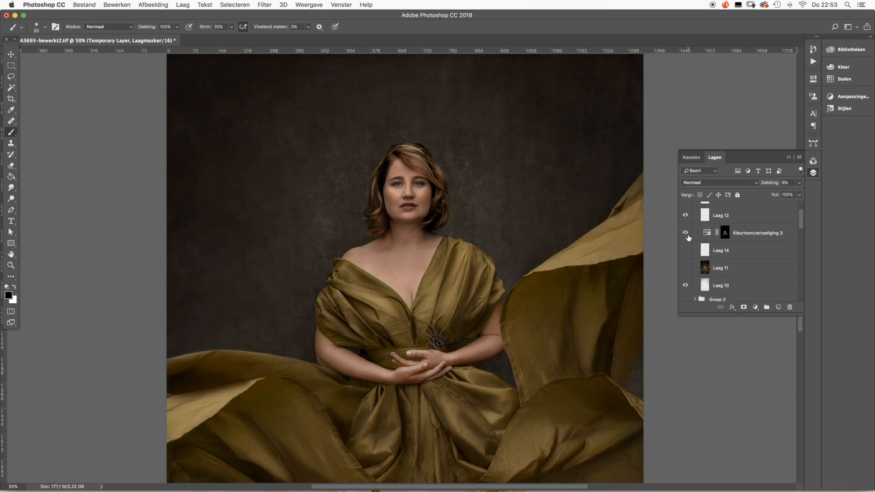
pyautogui.scroll(1, 688, 238)
pyautogui.click(687, 239)
pyautogui.click(687, 225)
pyautogui.click(685, 210)
pyautogui.scroll(3, 686, 218)
pyautogui.click(685, 218)
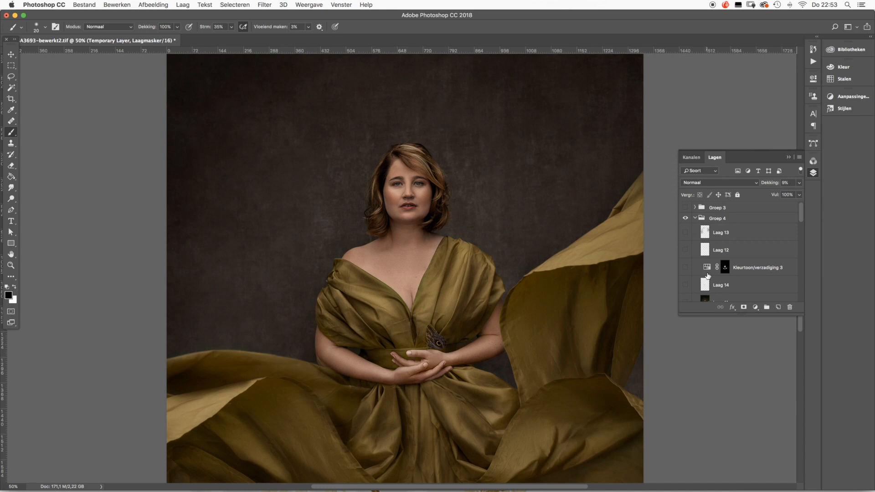
# - Show and select Laag 11, and raise its opacity to 100%
pyautogui.scroll(-4, 708, 276)
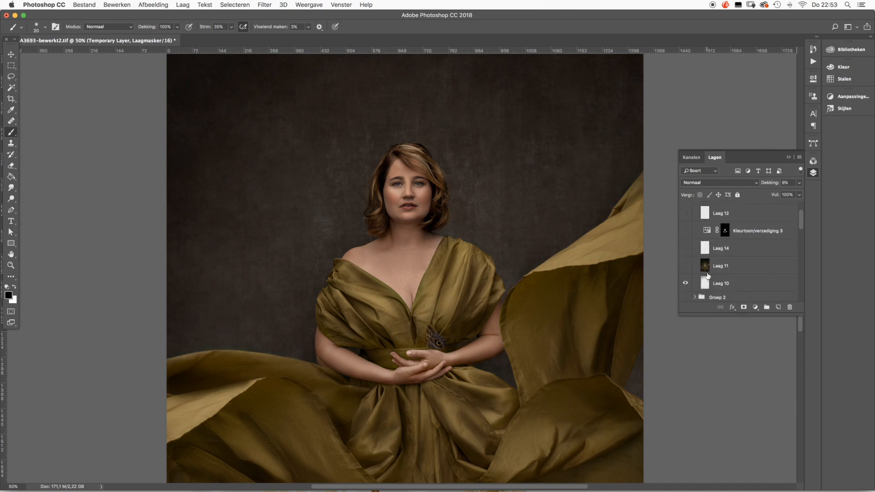
pyautogui.scroll(1, 708, 276)
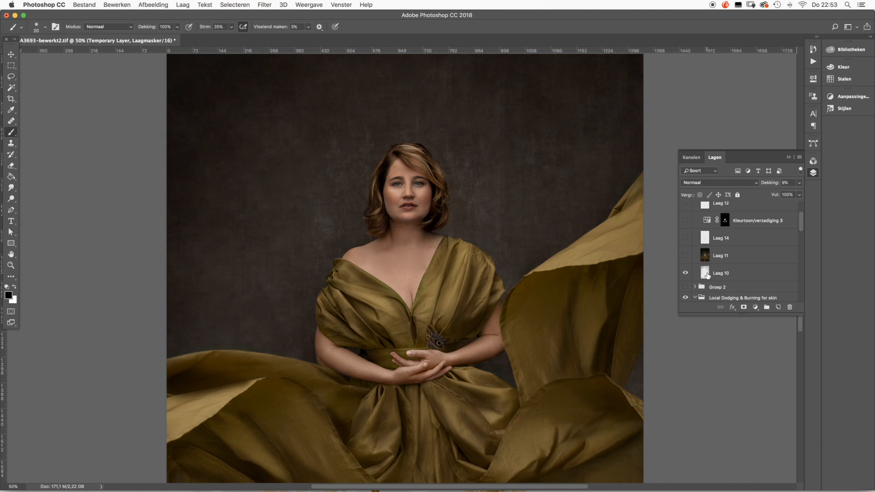
pyautogui.scroll(1, 708, 276)
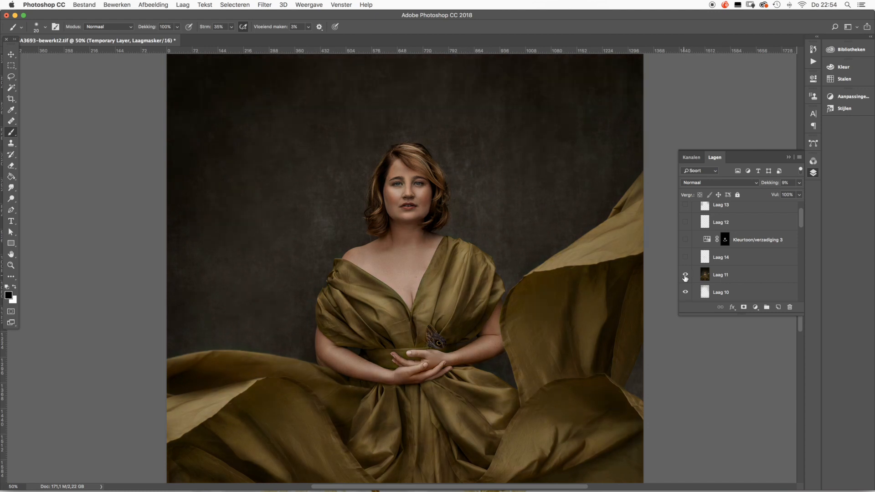
pyautogui.click(701, 277)
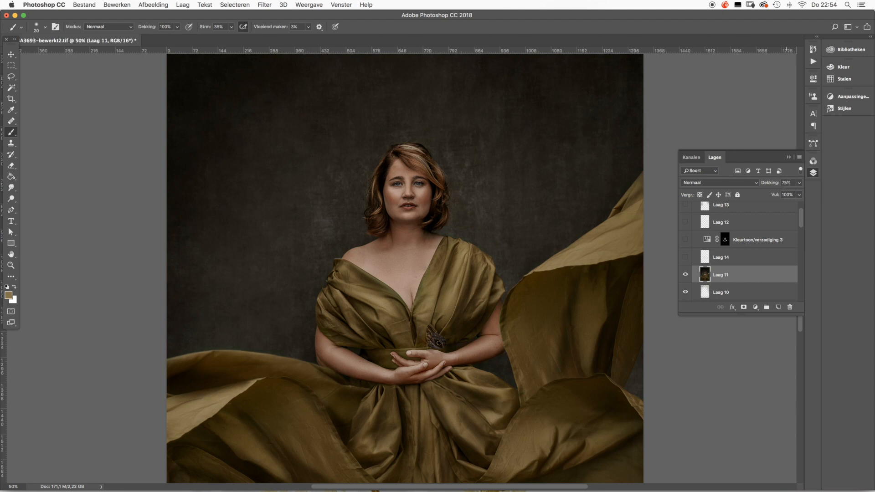
pyautogui.click(798, 183)
pyautogui.moveTo(789, 195); pyautogui.dragTo(803, 196)
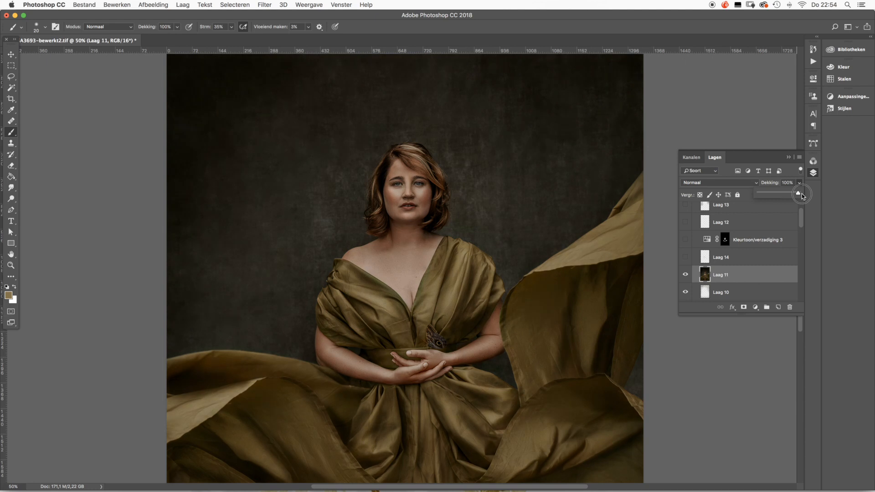
# - Set the opacity of Laag 11 to 75%
pyautogui.click(786, 185)
pyautogui.doubleClick(786, 184)
pyautogui.write('75')
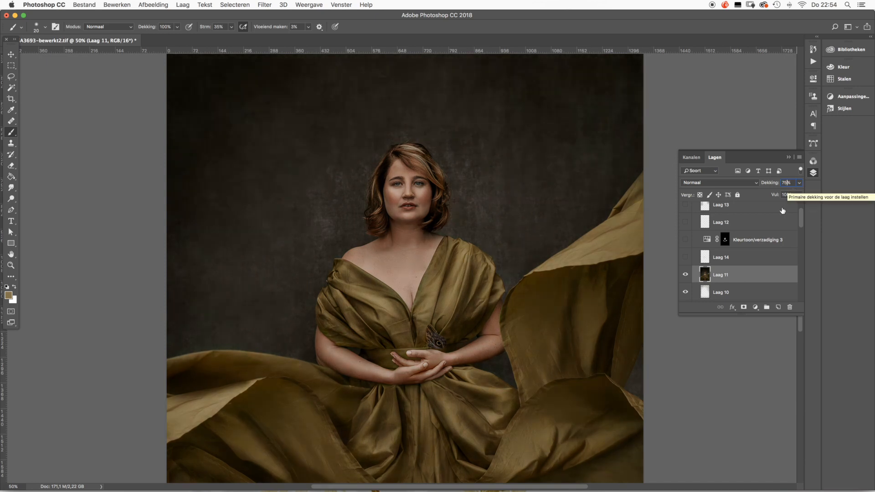
# - Select Laag 14 and toggle it to compare its color effect on the whole portrait, leaving it visible
pyautogui.click(717, 259)
pyautogui.click(685, 258)
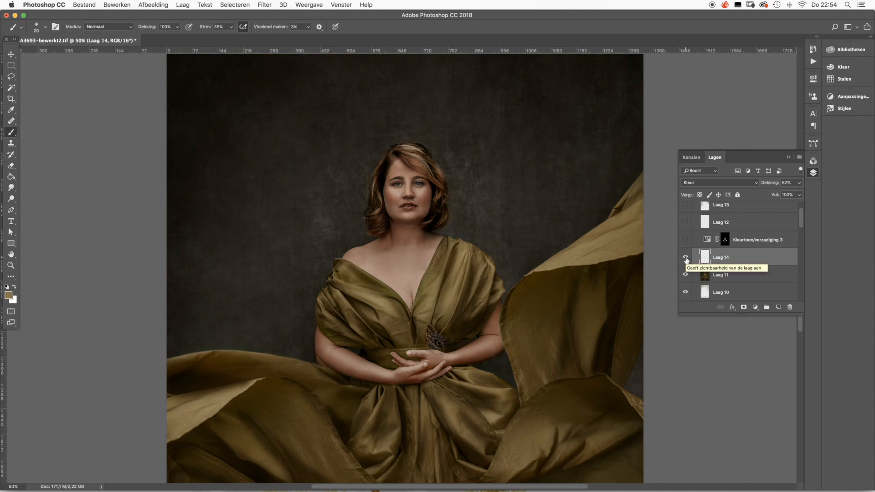
pyautogui.click(687, 258)
pyautogui.click(687, 258)
pyautogui.press('super+minus')
pyautogui.press('super+minus')
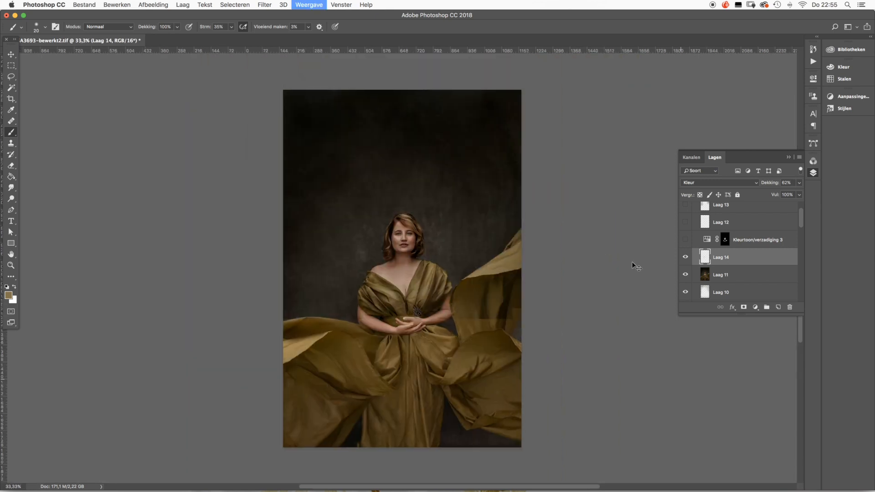
pyautogui.click(687, 258)
pyautogui.click(687, 258)
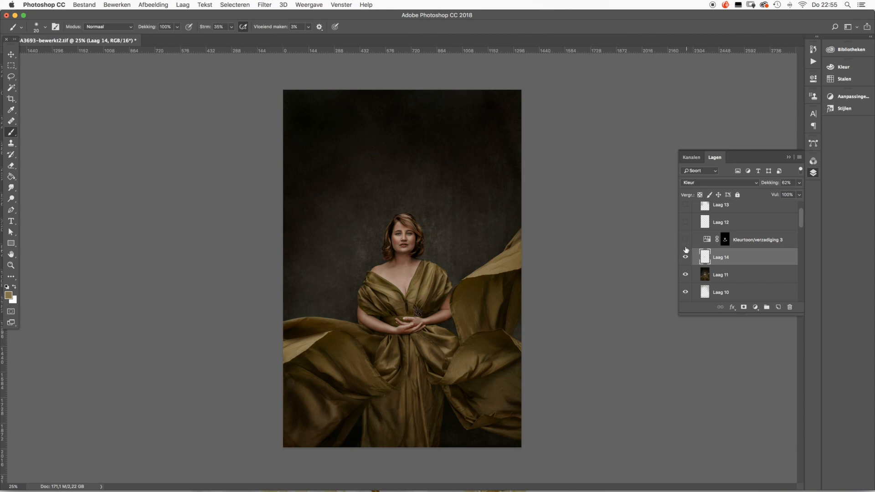
# - Toggle Kleurtoon/verzadiging 3 repeatedly to compare its effect on the full portrait, leaving it visible
pyautogui.click(684, 241)
pyautogui.click(684, 241)
pyautogui.click(685, 241)
pyautogui.click(685, 242)
pyautogui.click(685, 241)
pyautogui.scroll(2, 685, 243)
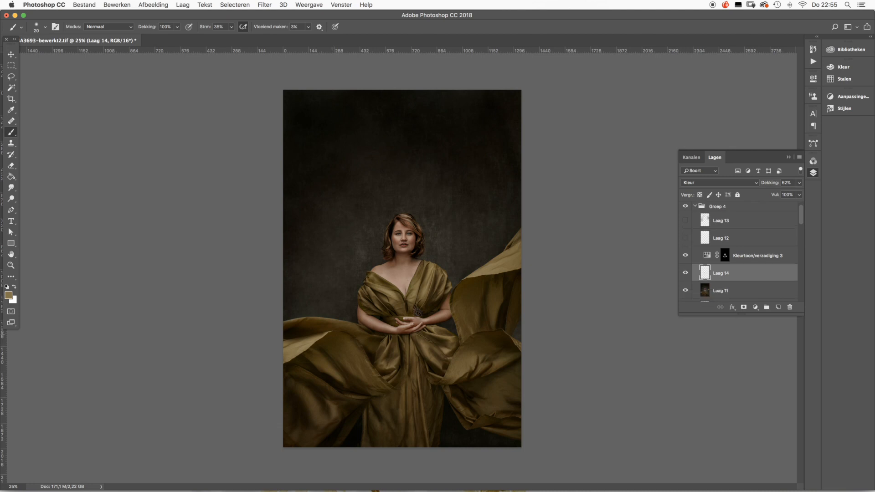
# - Compare the portrait up close with and without Kleurtoon/verzadiging 3, leaving the adjustment visible
pyautogui.click(686, 256)
pyautogui.press('super+plus')
pyautogui.press('super+plus')
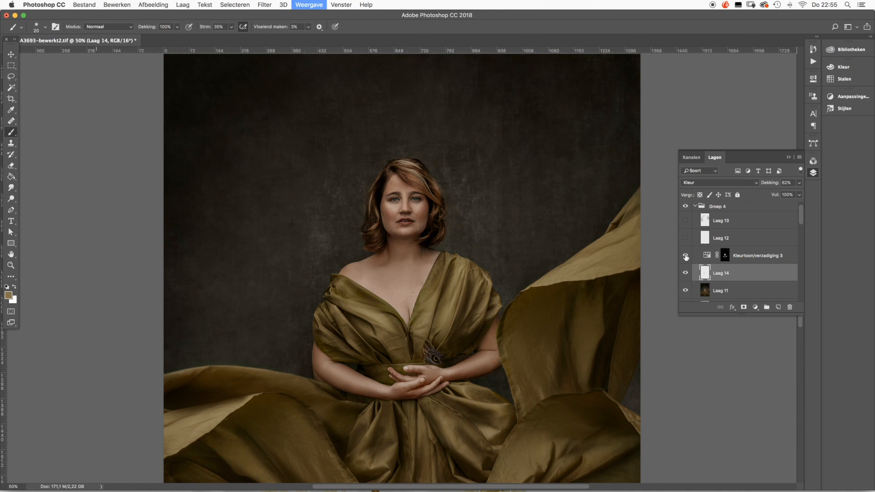
pyautogui.press('super+plus')
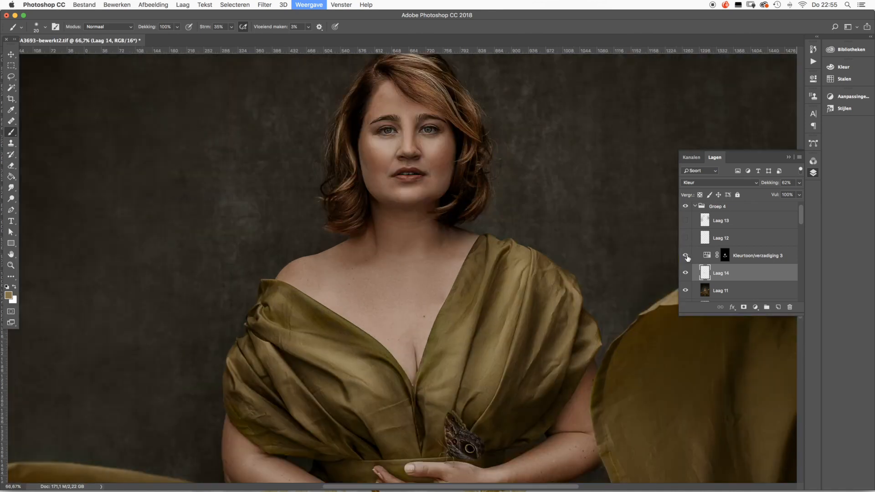
pyautogui.click(685, 256)
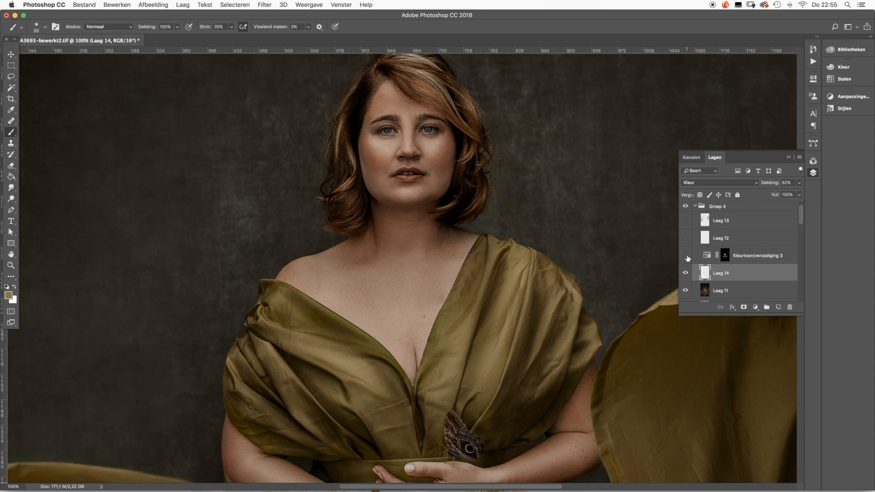
pyautogui.click(686, 256)
pyautogui.press('super+minus')
pyautogui.scroll(1, 704, 241)
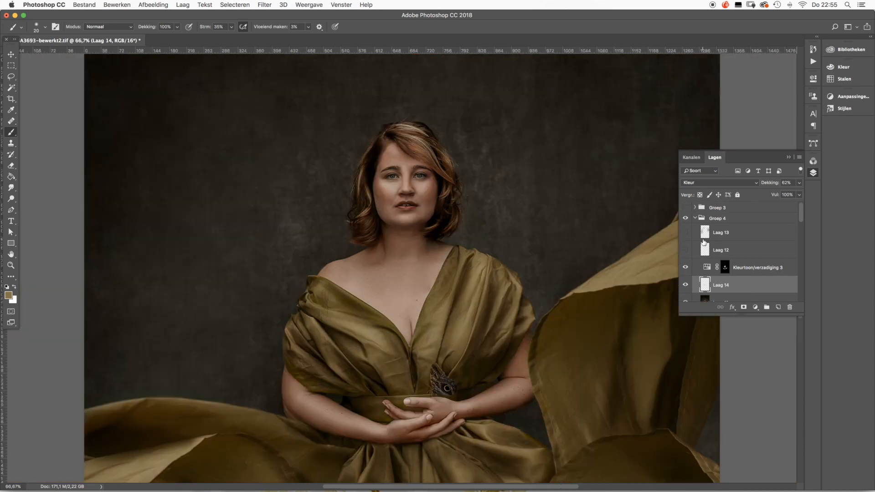
# - Toggle Laag 12 to compare its effect, leaving it visible
pyautogui.scroll(-1, 704, 242)
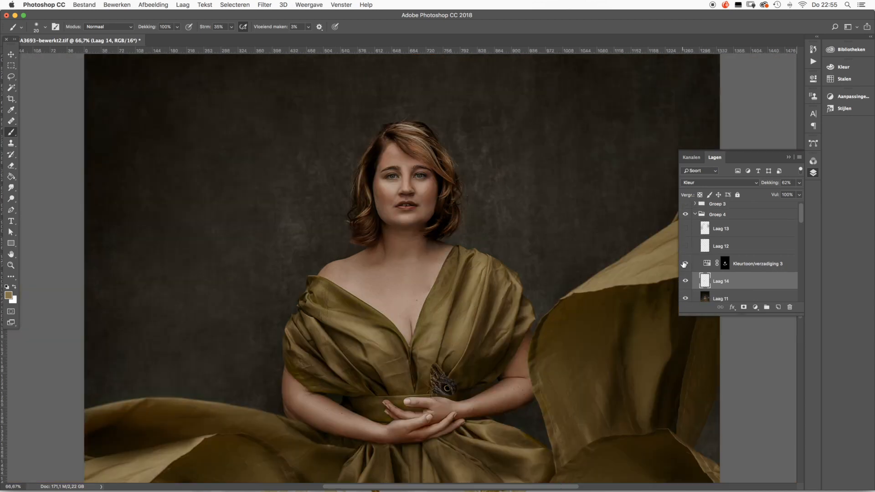
pyautogui.click(685, 246)
pyautogui.click(686, 247)
# - Toggle Laag 13 to compare its effect on the full portrait, leaving it hidden
pyautogui.click(685, 229)
pyautogui.click(685, 229)
pyautogui.press('super+minus')
pyautogui.press('super+minus')
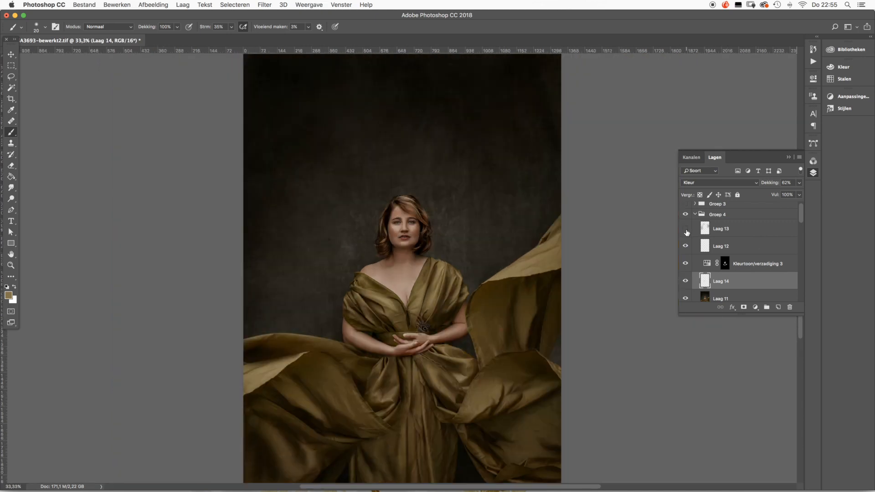
pyautogui.click(686, 233)
# - Toggle Laag 10 and Laag 11 to compare their effects on the background and dress, leaving both visible
pyautogui.scroll(-1, 702, 241)
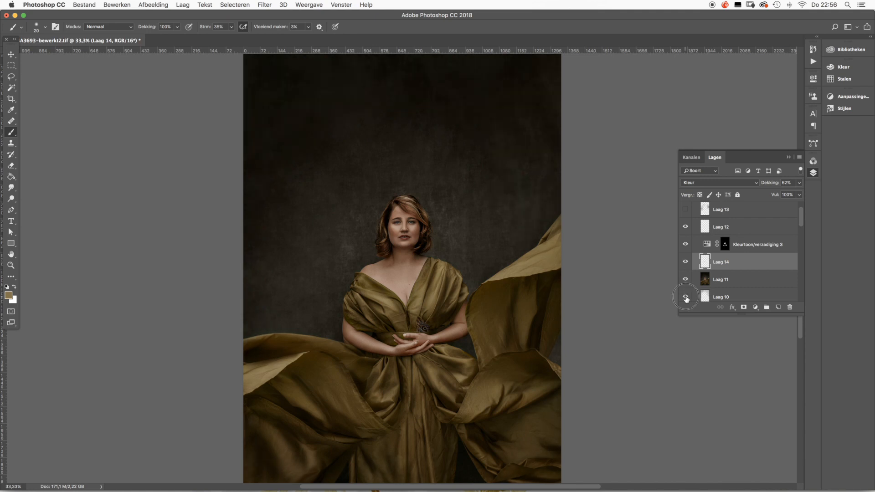
pyautogui.scroll(-1, 690, 291)
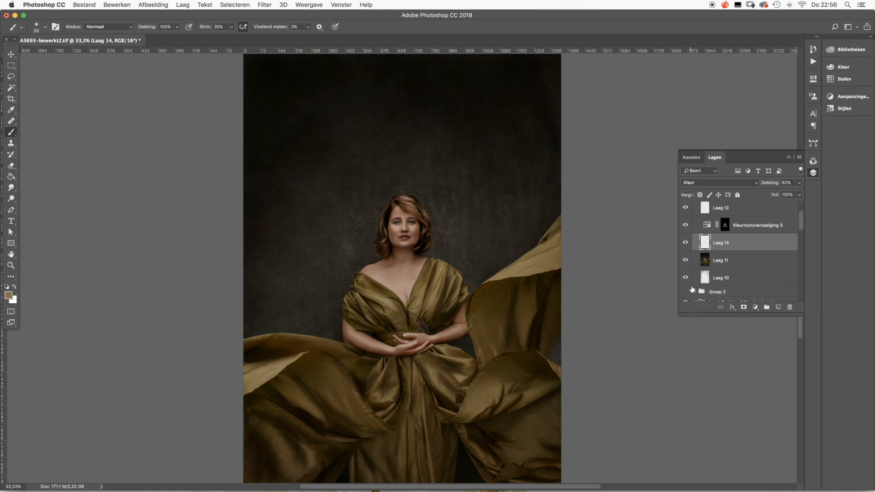
pyautogui.click(685, 278)
pyautogui.click(686, 278)
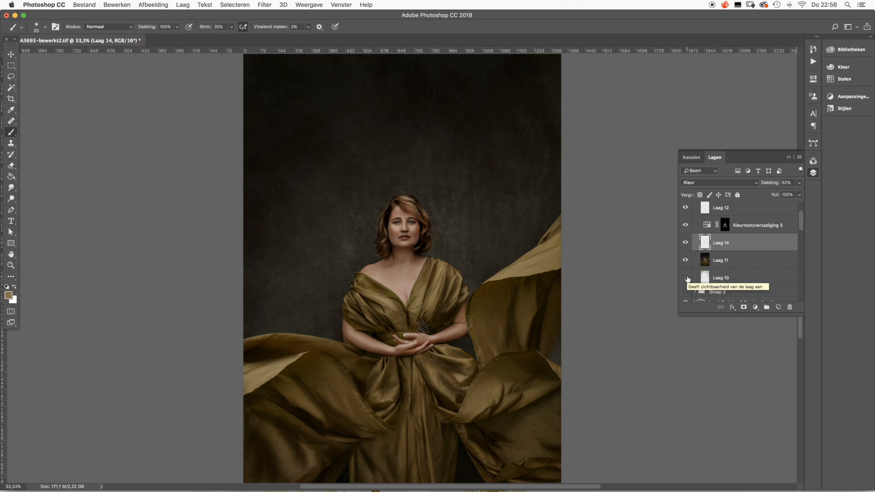
pyautogui.click(686, 260)
pyautogui.scroll(-1, 688, 268)
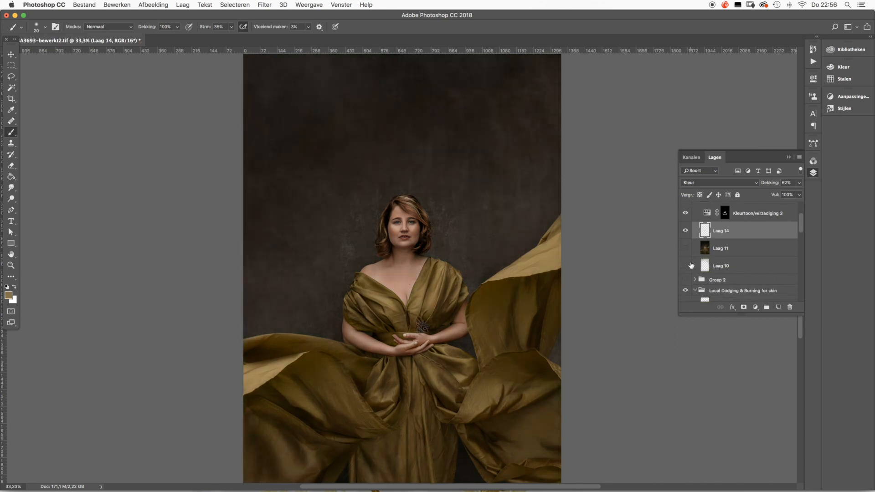
pyautogui.click(685, 266)
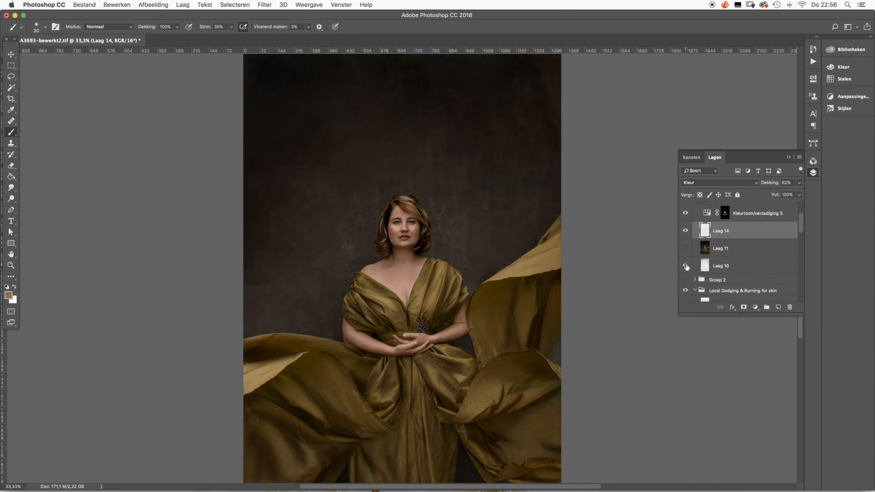
pyautogui.click(685, 248)
# - Toggle Laag 14 and Laag 12 for comparison, leaving both visible, and show Laag 13
pyautogui.scroll(1, 687, 251)
pyautogui.click(684, 241)
pyautogui.click(684, 242)
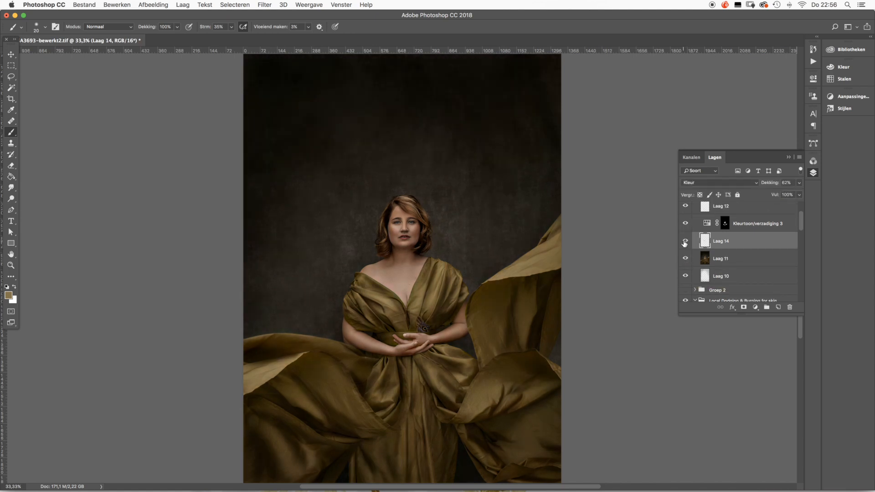
pyautogui.scroll(2, 684, 243)
pyautogui.click(685, 242)
pyautogui.click(685, 242)
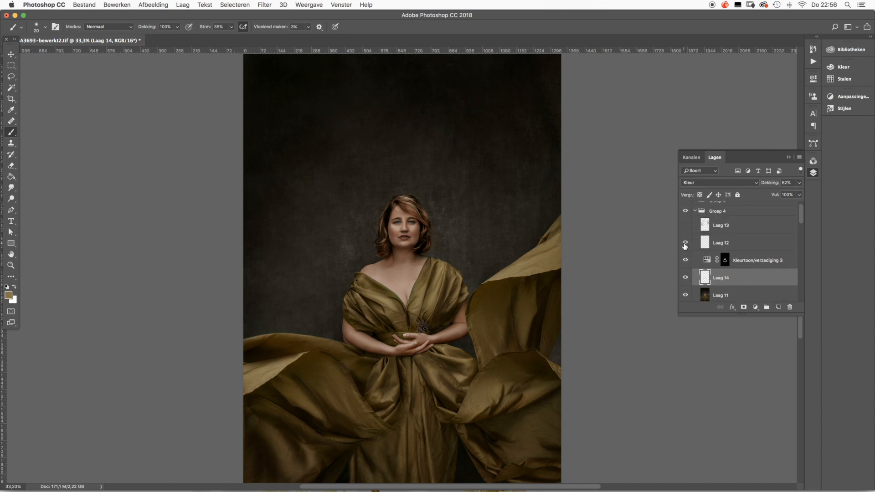
pyautogui.click(685, 225)
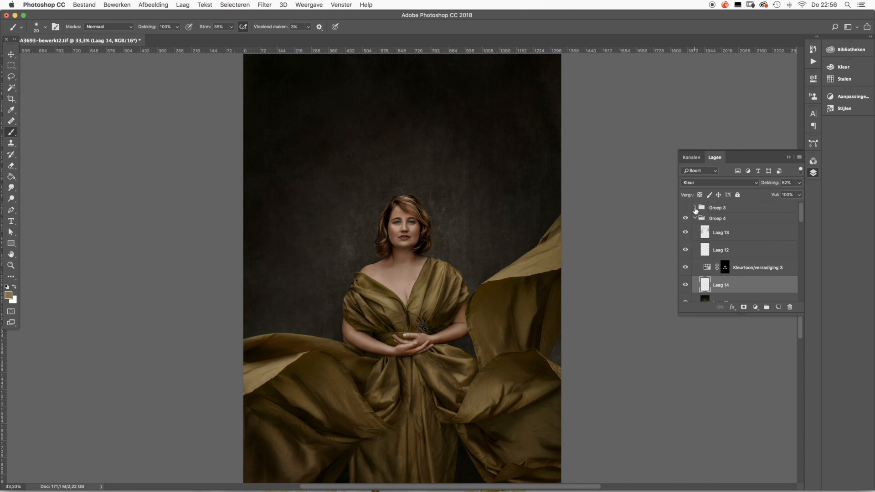
# - Expand Groep 3 and toggle the group to compare its dodging and burning effect, leaving it visible
pyautogui.scroll(3, 689, 209)
pyautogui.click(685, 208)
pyautogui.click(687, 209)
pyautogui.click(686, 209)
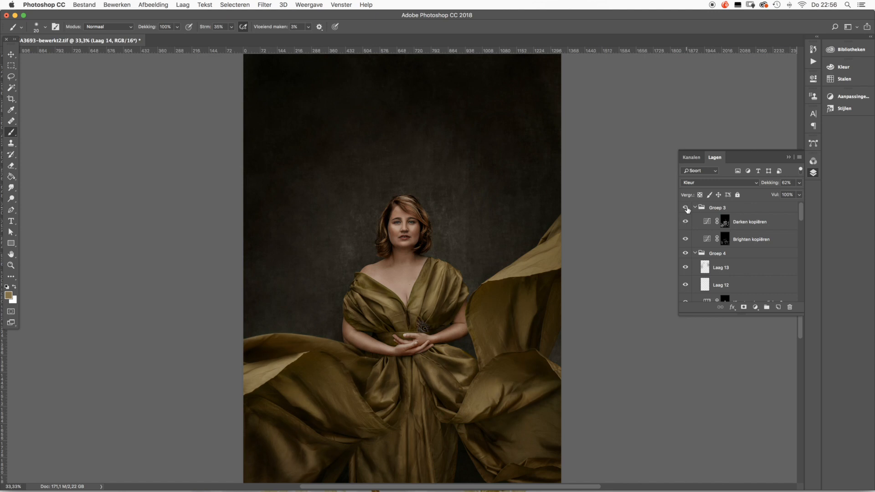
pyautogui.click(687, 209)
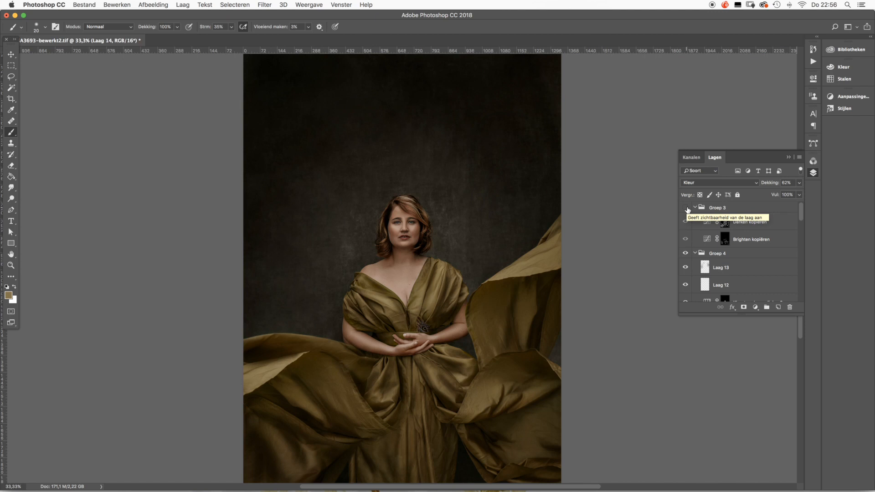
pyautogui.click(687, 209)
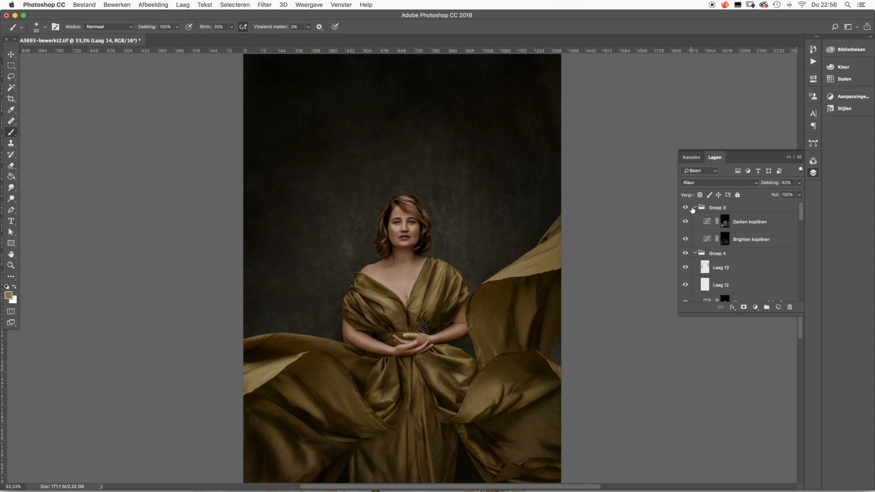
# - Select Groep 3, check its layers against the lower Darken and Brighten layers, and compare the group's effect again, leaving it visible
pyautogui.click(699, 209)
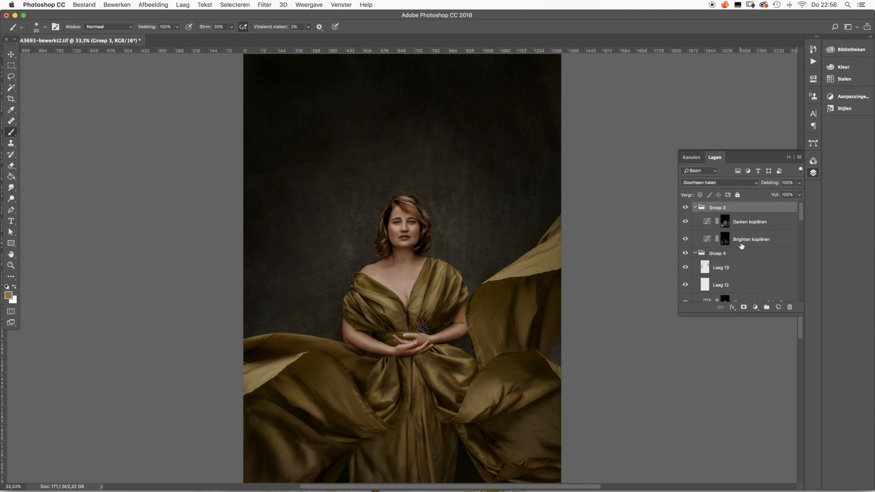
pyautogui.scroll(-6, 741, 246)
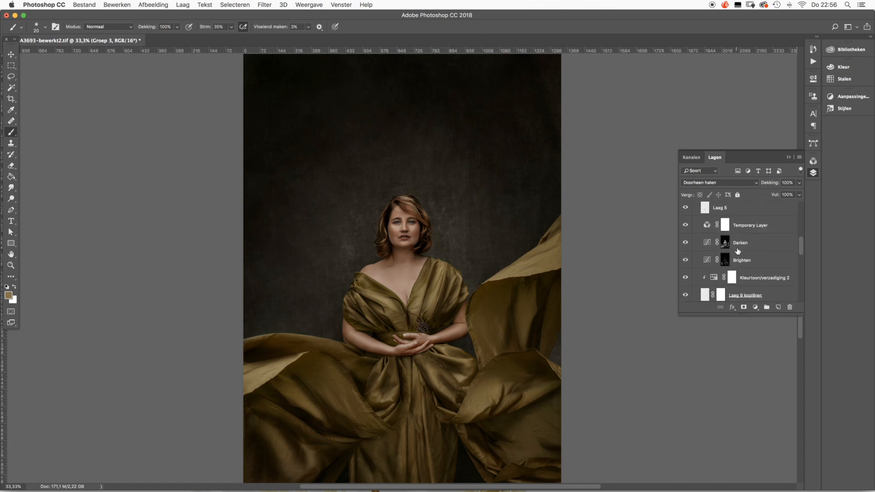
pyautogui.scroll(6, 738, 251)
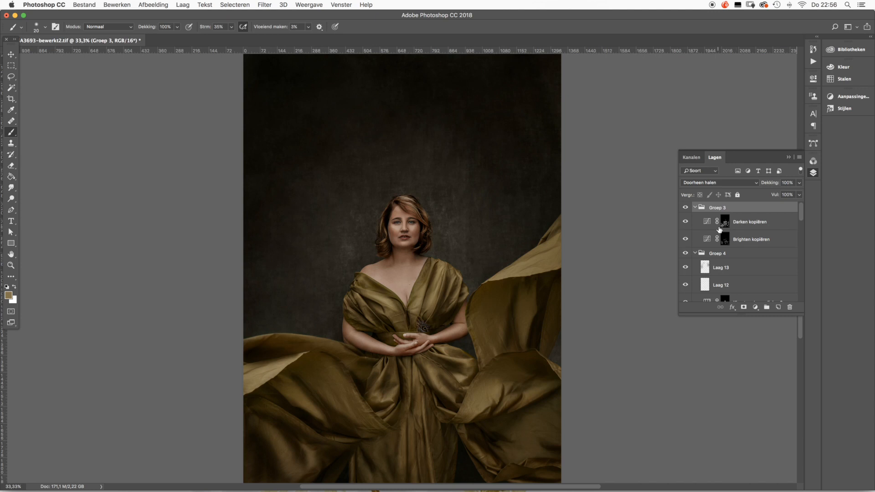
pyautogui.click(685, 208)
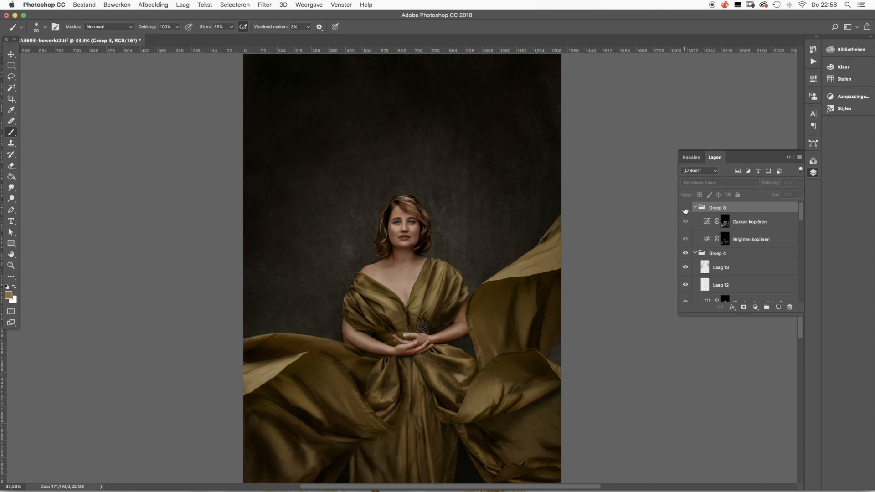
pyautogui.click(685, 208)
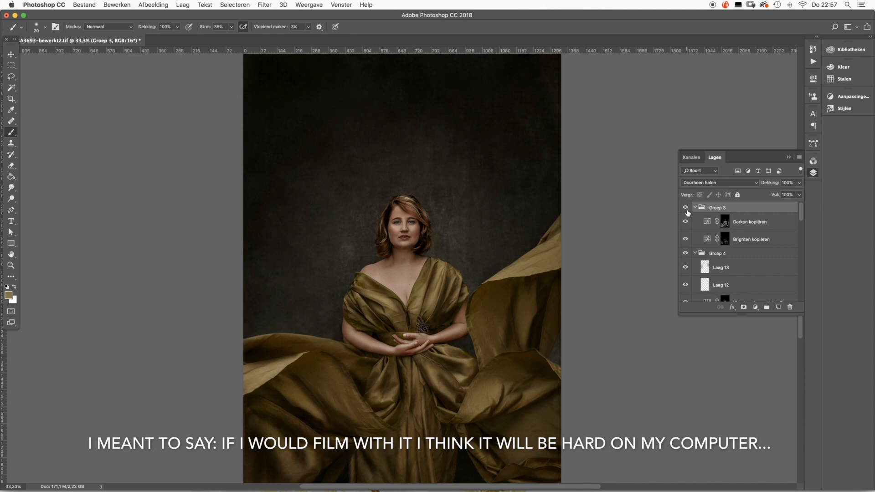
pyautogui.scroll(-1, 686, 214)
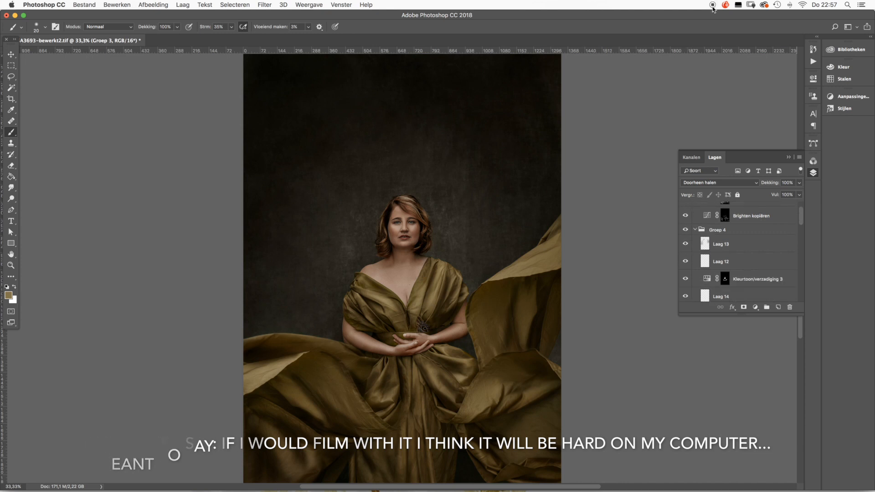